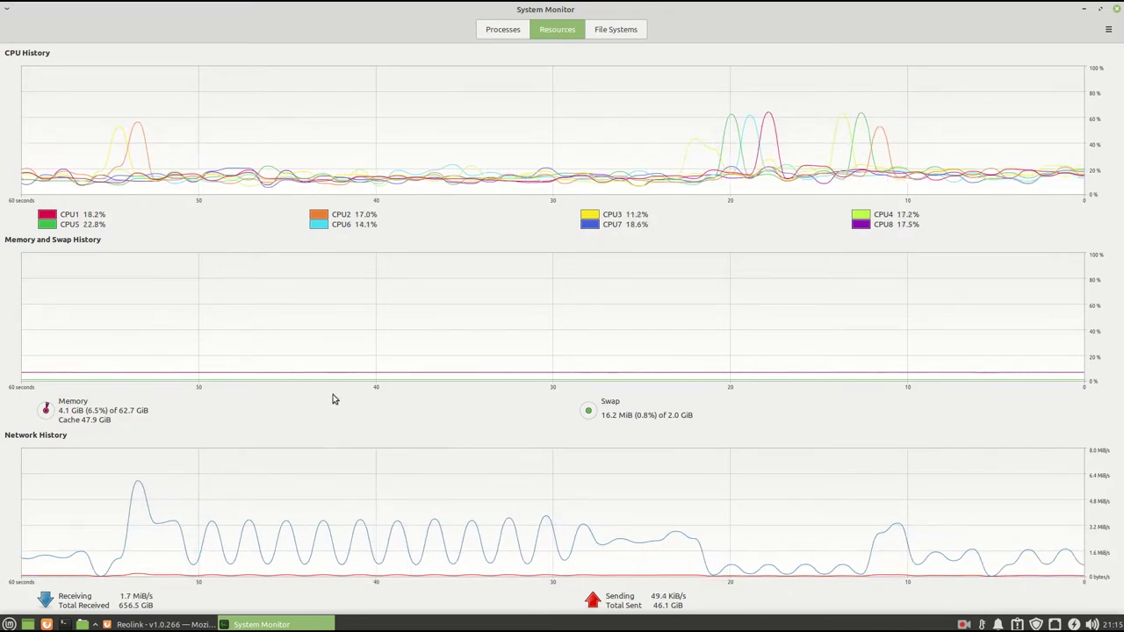
Search Software Manager for xtrlock, install the Xtrlock package with the password, and close it.
{"action": "left_click", "coordinate": [97, 625]}
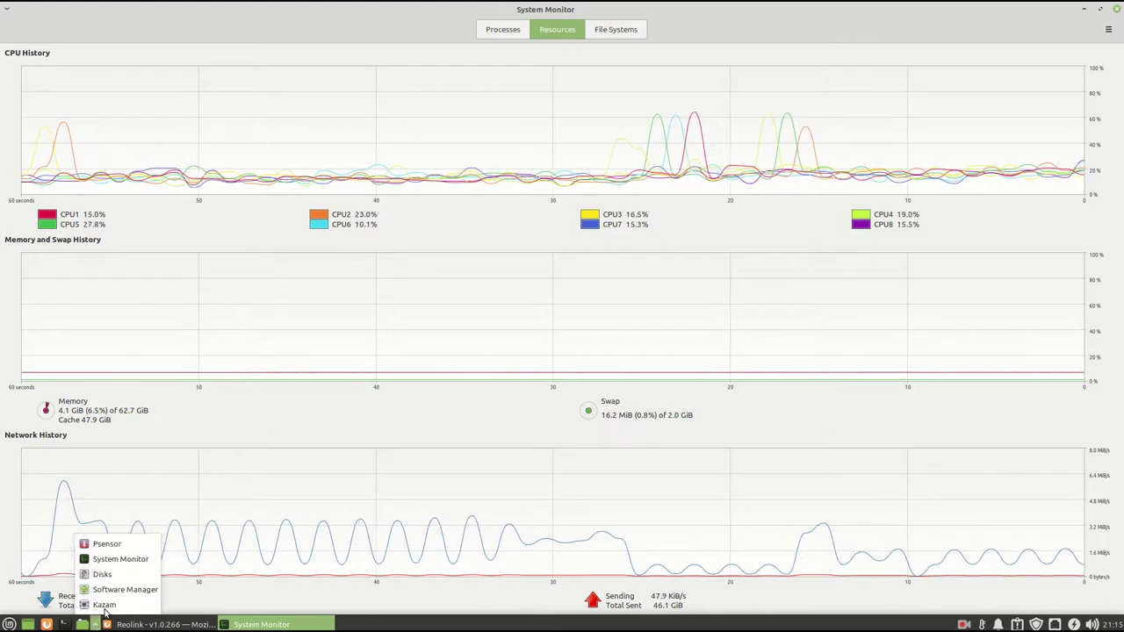
{"action": "left_click", "coordinate": [123, 597]}
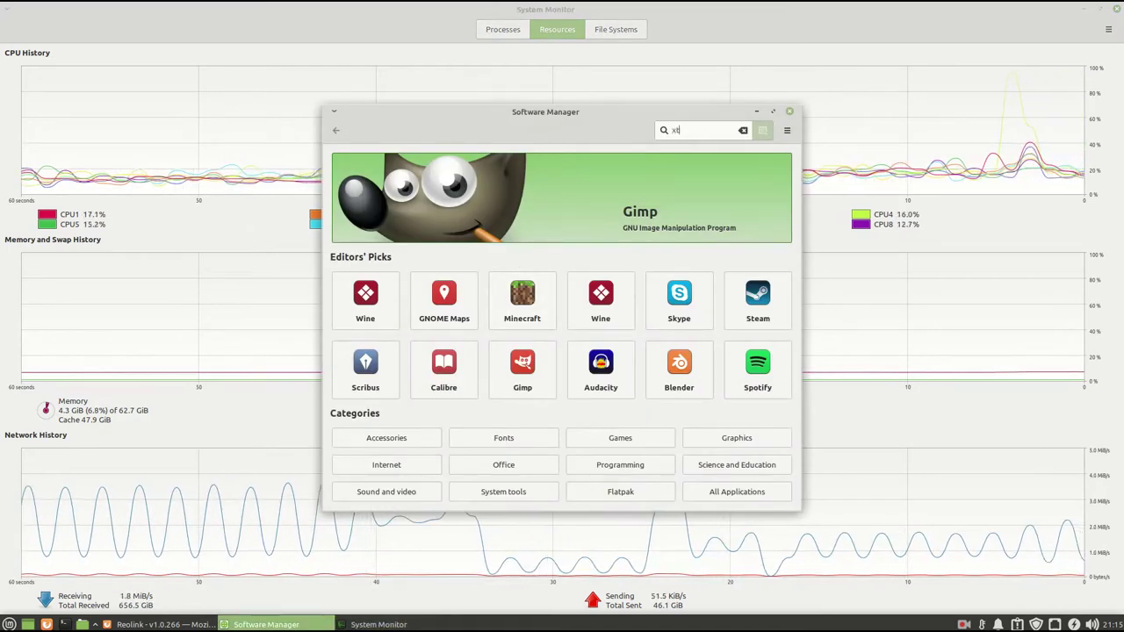
{"action": "type", "text": "rlock"}
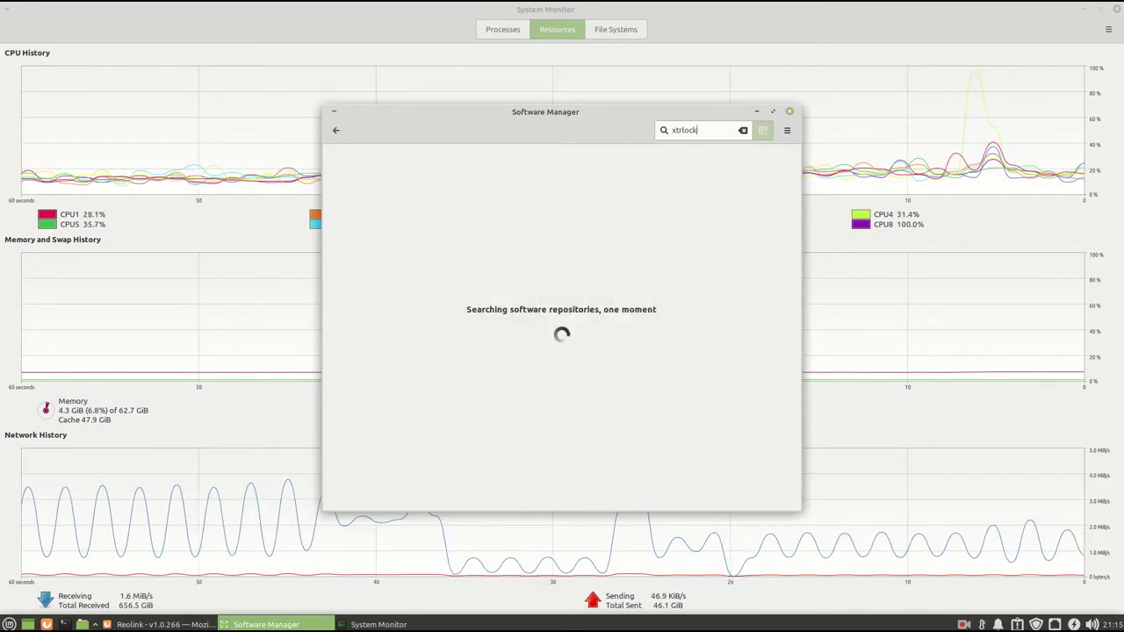
{"action": "left_click", "coordinate": [628, 174]}
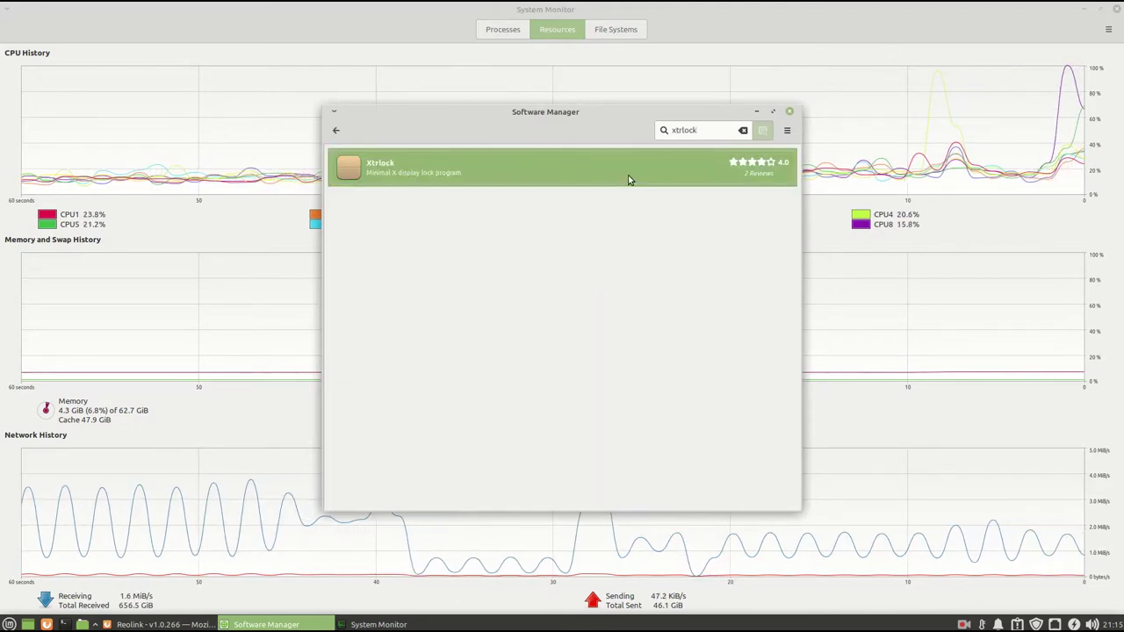
{"action": "left_click", "coordinate": [752, 173]}
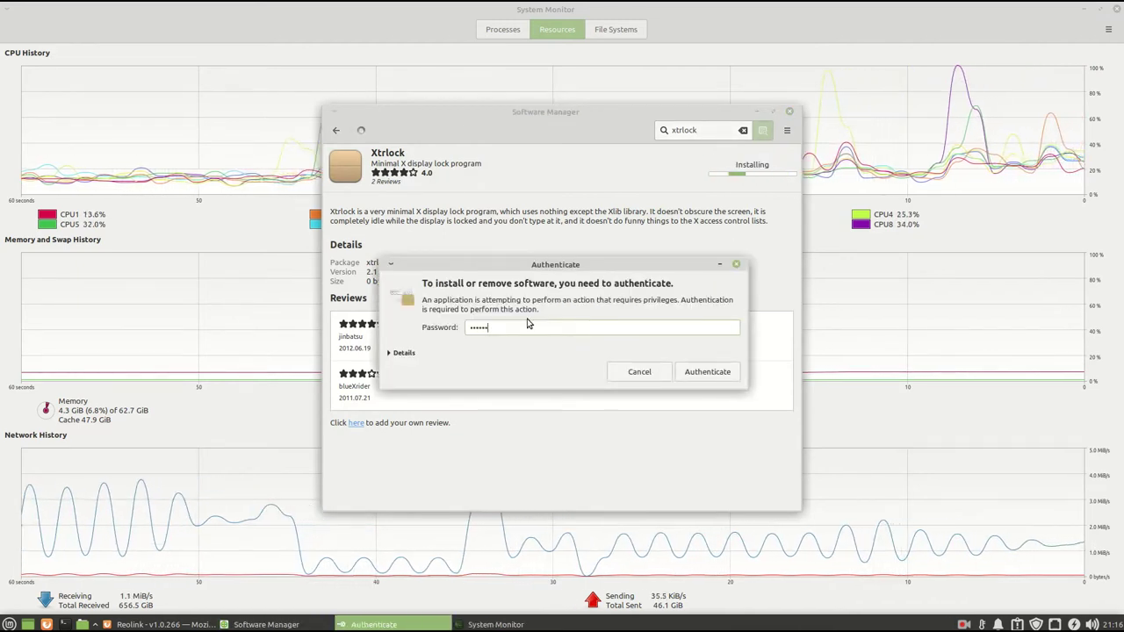
{"action": "key", "text": "Return"}
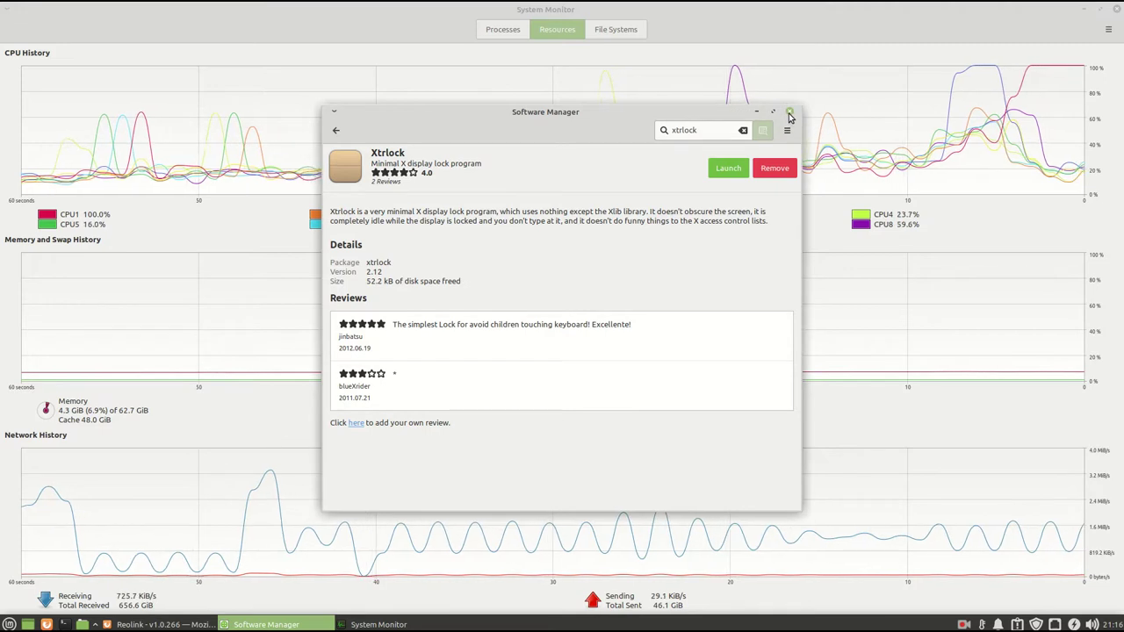
{"action": "left_click", "coordinate": [789, 112]}
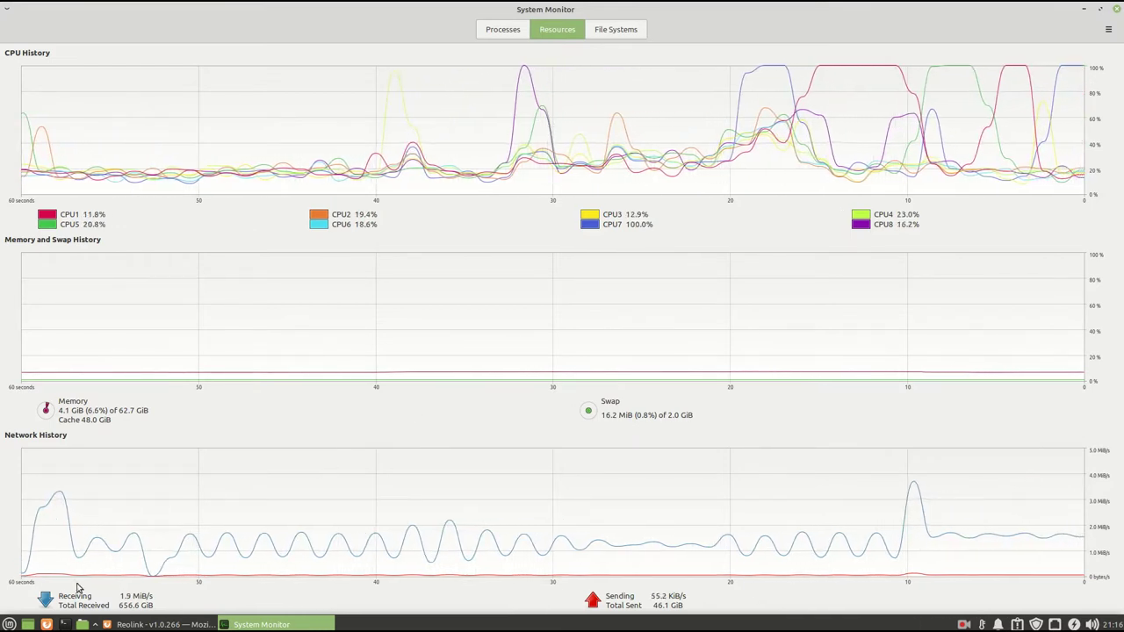
In File Manager, go up to the file system root and open /usr/bin.
{"action": "left_click", "coordinate": [82, 624]}
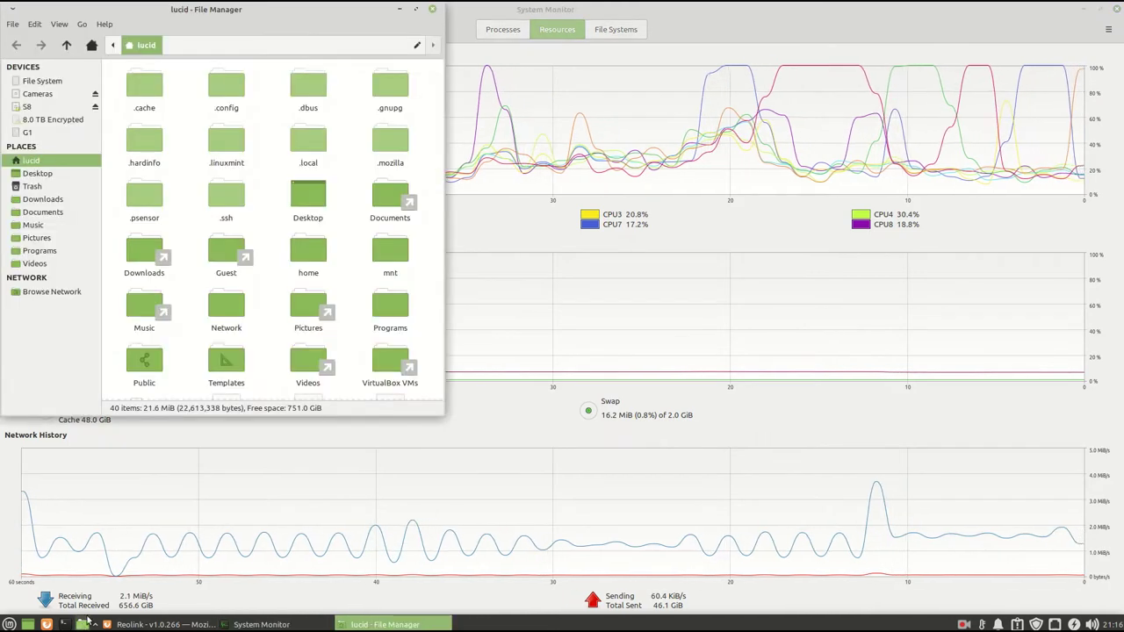
{"action": "left_click_drag", "start_coordinate": [209, 21], "coordinate": [573, 108]}
{"action": "left_click", "coordinate": [429, 134]}
{"action": "left_click", "coordinate": [429, 133]}
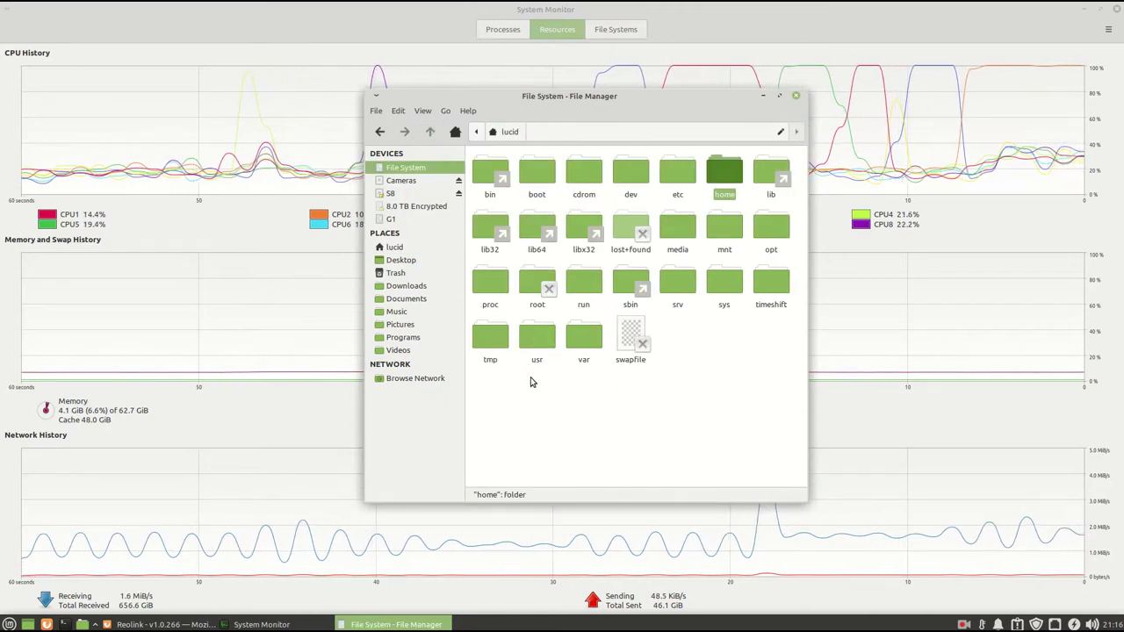
{"action": "left_click", "coordinate": [536, 338]}
{"action": "double_click", "coordinate": [536, 338]}
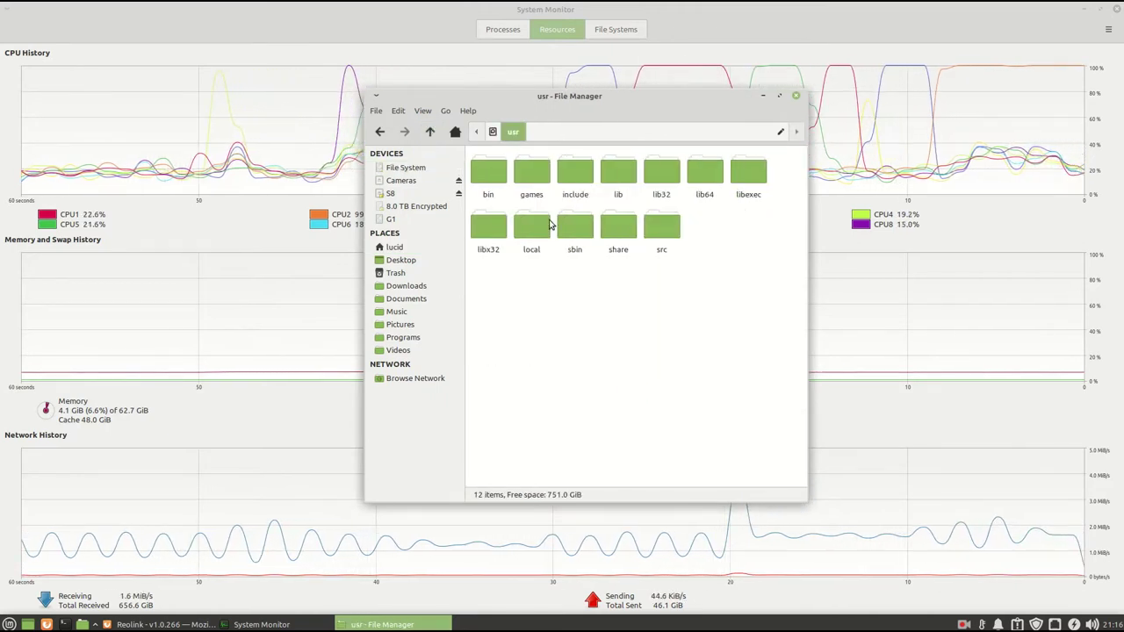
{"action": "double_click", "coordinate": [492, 176]}
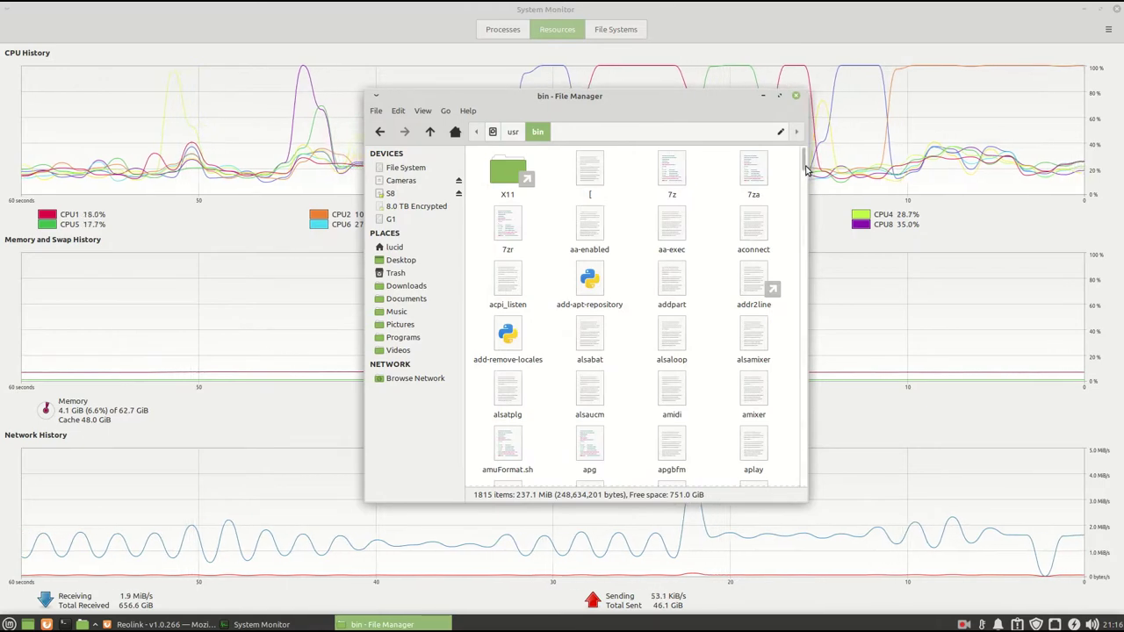
Select the xtrlock file in /usr/bin and copy the folder path from the location bar.
{"action": "left_click_drag", "start_coordinate": [802, 163], "coordinate": [803, 461]}
{"action": "left_click", "coordinate": [671, 316]}
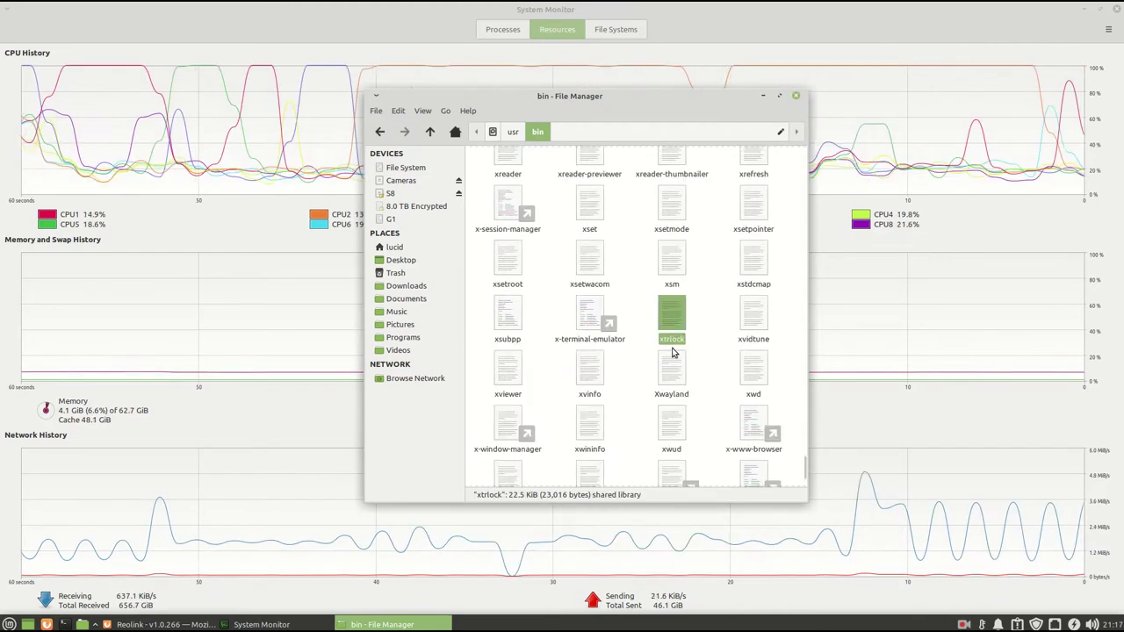
{"action": "key", "text": "ctrl+l"}
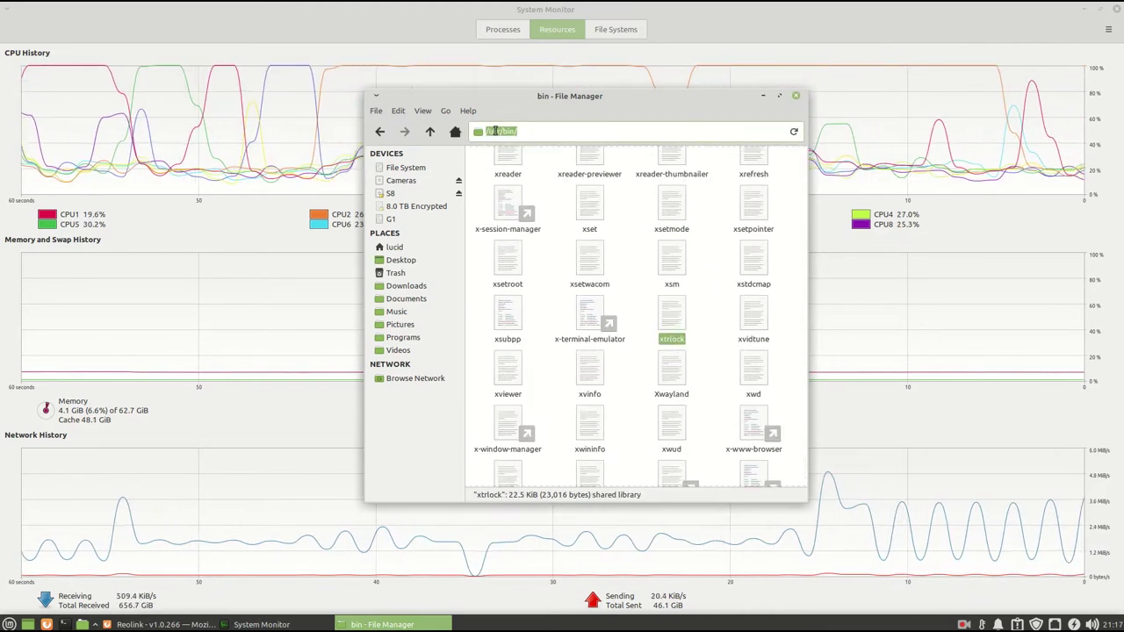
{"action": "right_click", "coordinate": [501, 132]}
{"action": "left_click", "coordinate": [522, 157]}
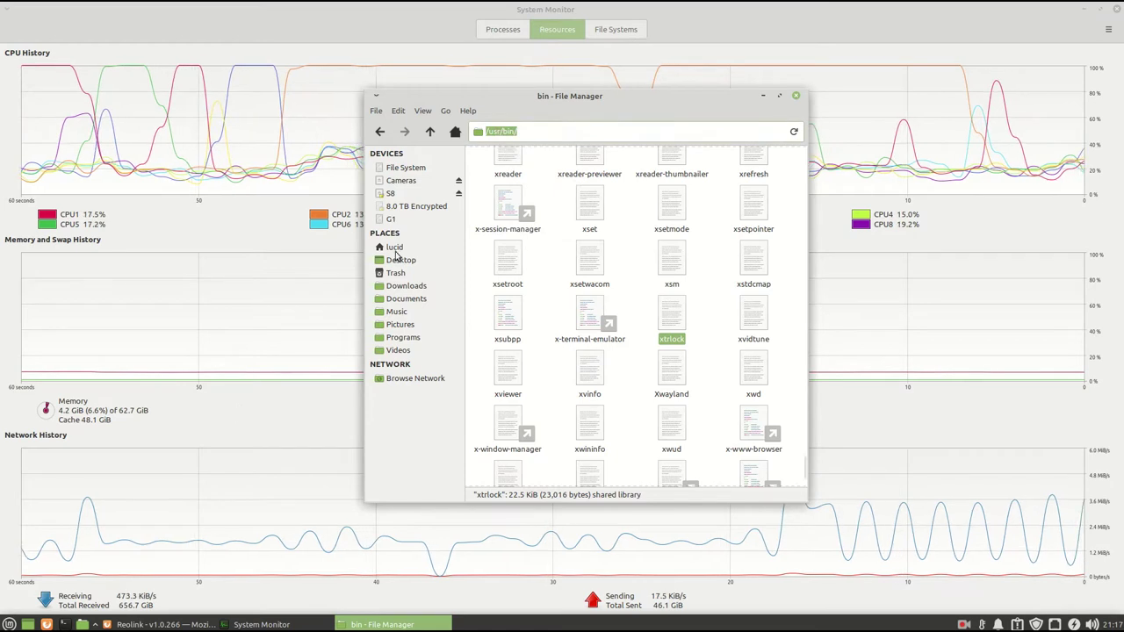
Open Keyboard settings from Recently Used and show the Application Shortcuts list.
{"action": "left_click", "coordinate": [9, 623]}
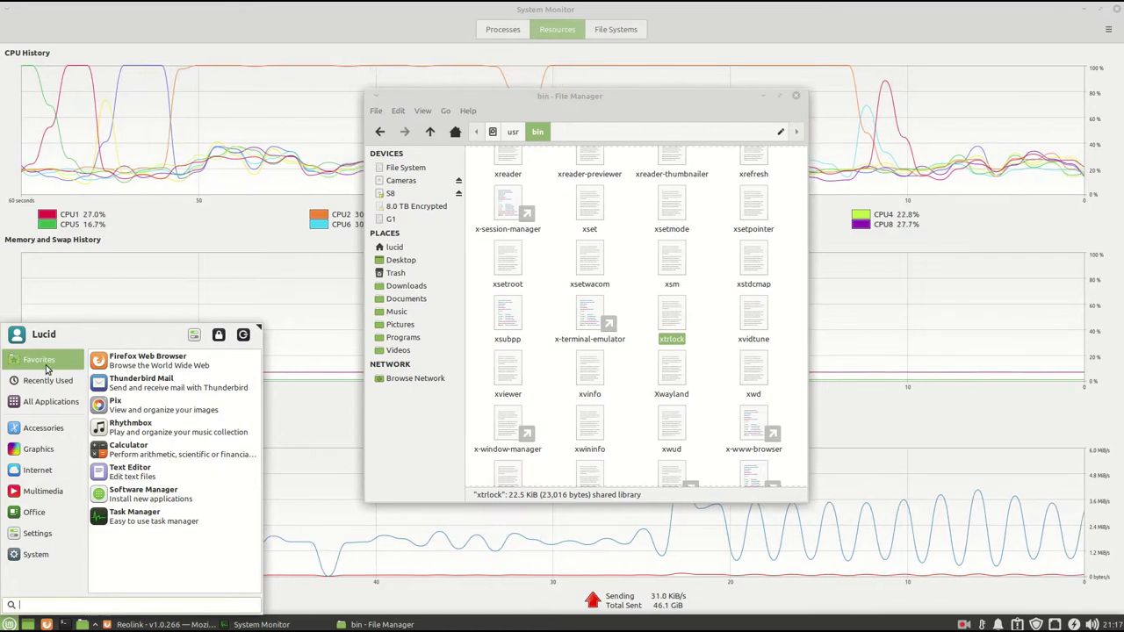
{"action": "left_click", "coordinate": [79, 383]}
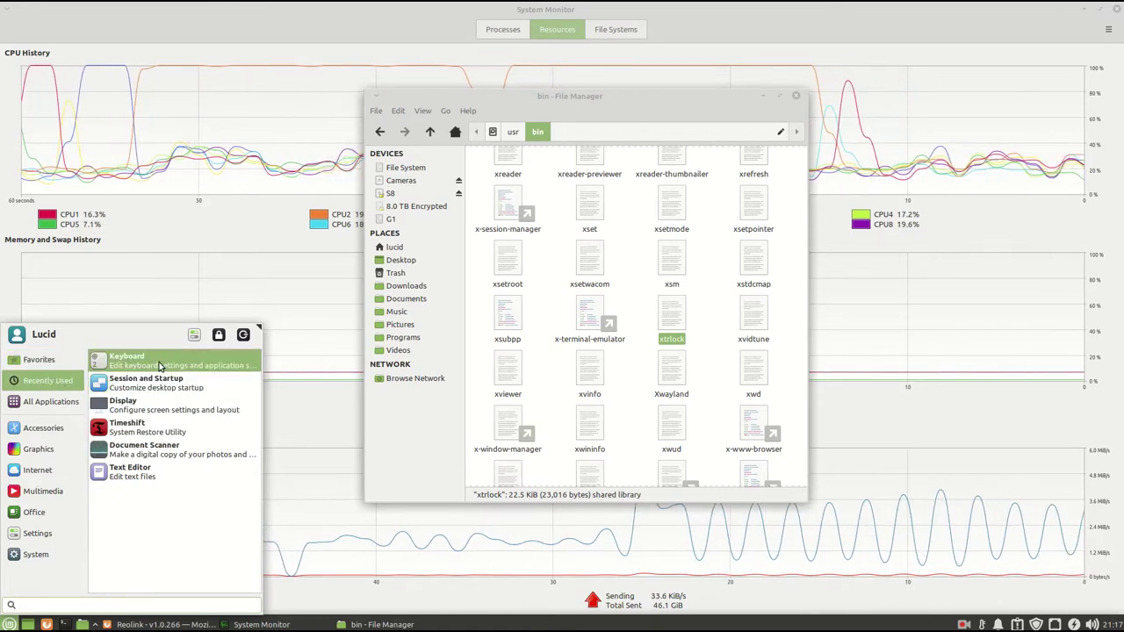
{"action": "left_click", "coordinate": [132, 360]}
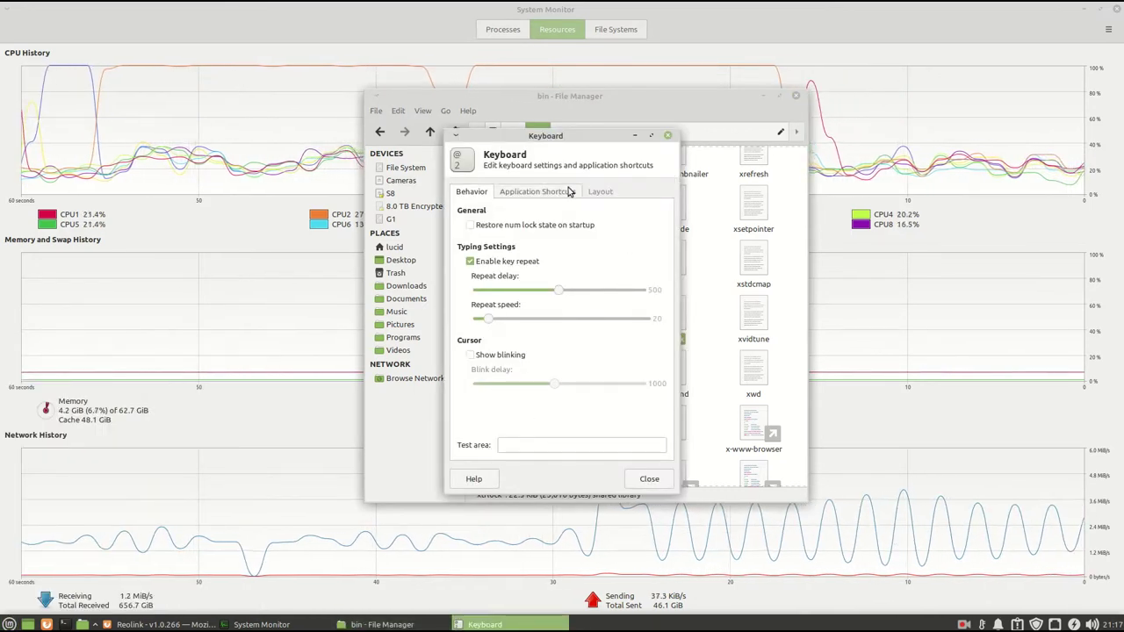
{"action": "left_click", "coordinate": [546, 193]}
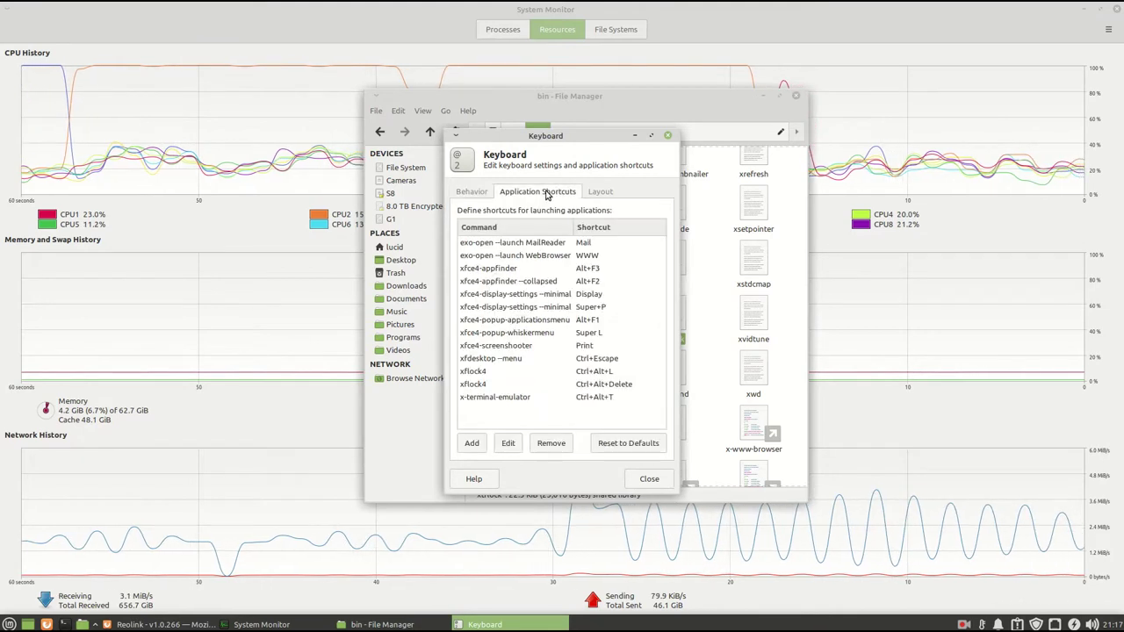
Add a new application shortcut, pasting the /usr/bin/ path into its command field.
{"action": "left_click", "coordinate": [471, 443]}
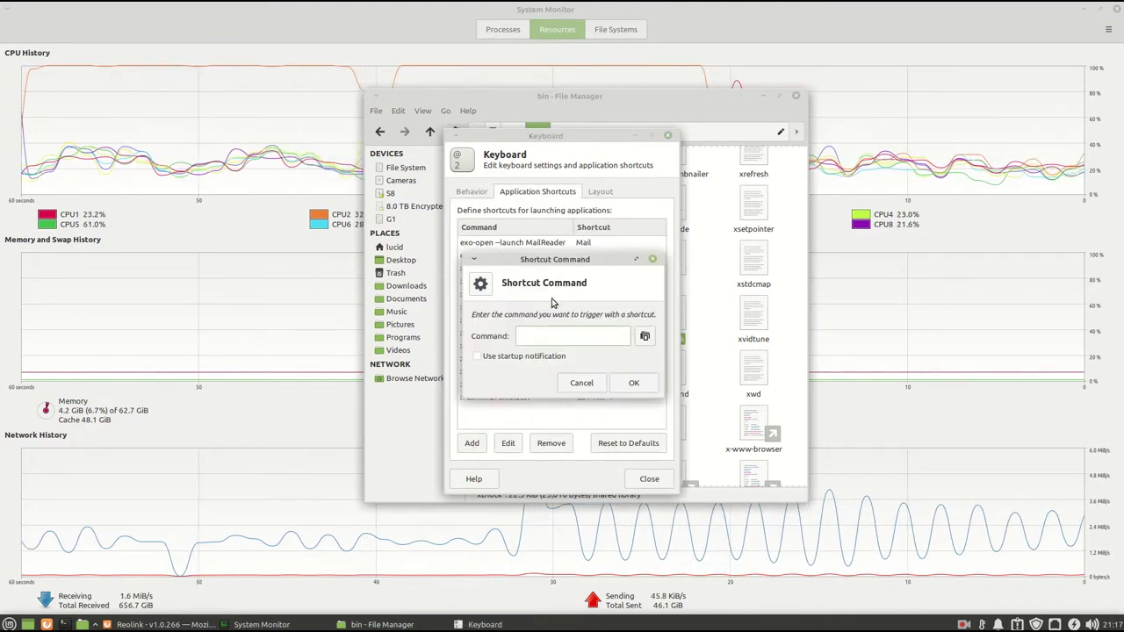
{"action": "left_click_drag", "start_coordinate": [572, 138], "coordinate": [479, 135]}
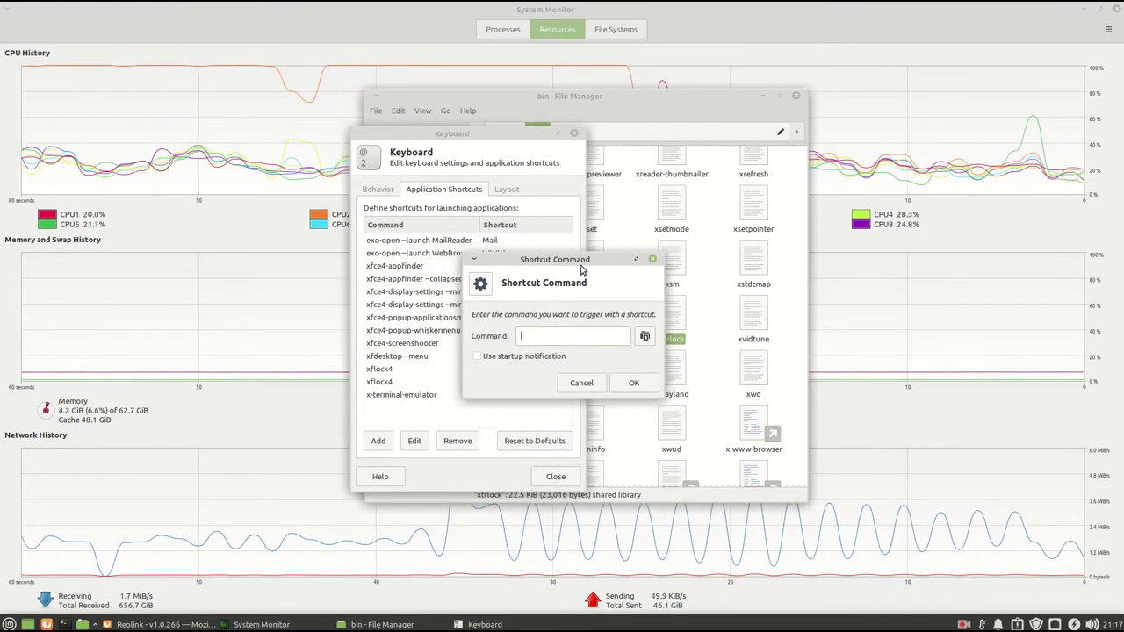
{"action": "left_click_drag", "start_coordinate": [581, 266], "coordinate": [489, 275]}
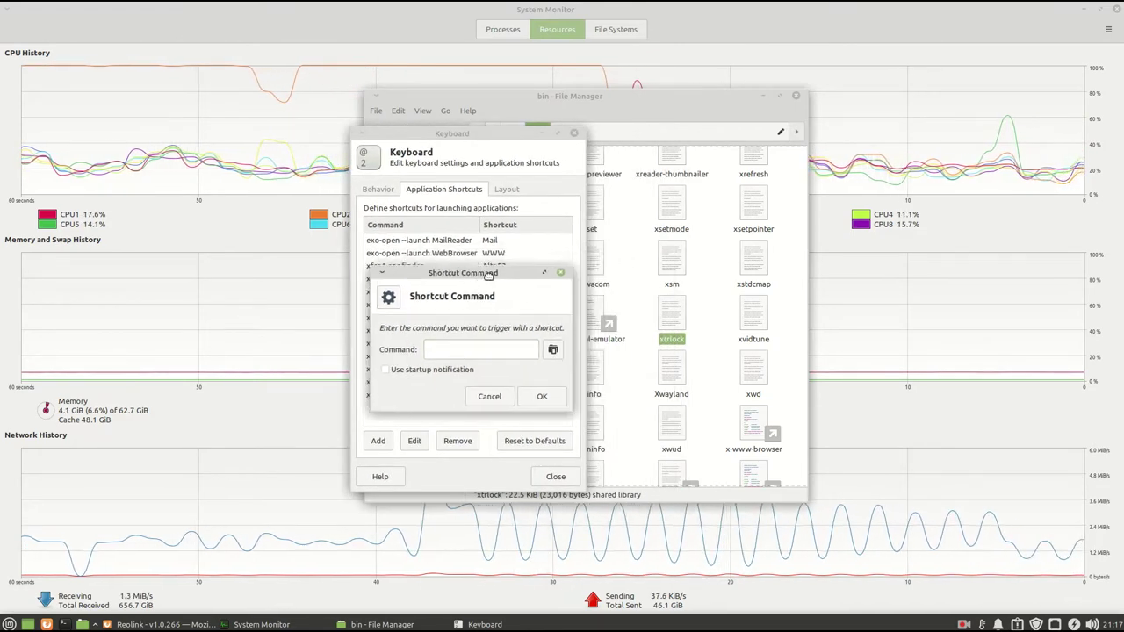
{"action": "right_click", "coordinate": [445, 349]}
{"action": "left_click", "coordinate": [473, 389]}
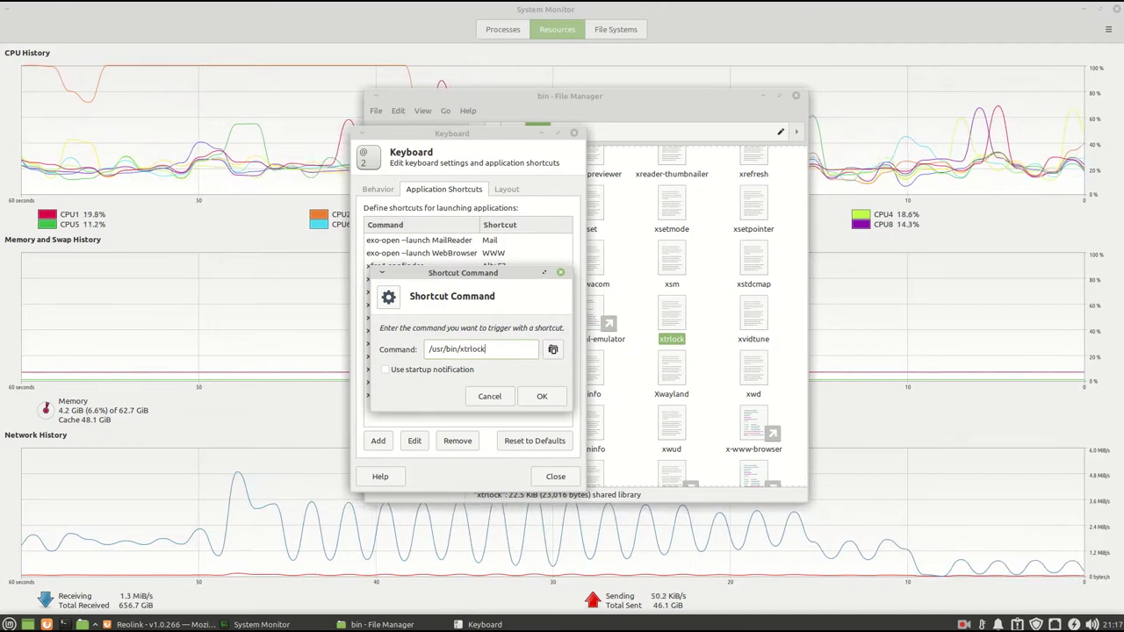
Bind /usr/bin/xtrlock to Ctrl+Alt+K and close Keyboard settings.
{"action": "left_click", "coordinate": [542, 397]}
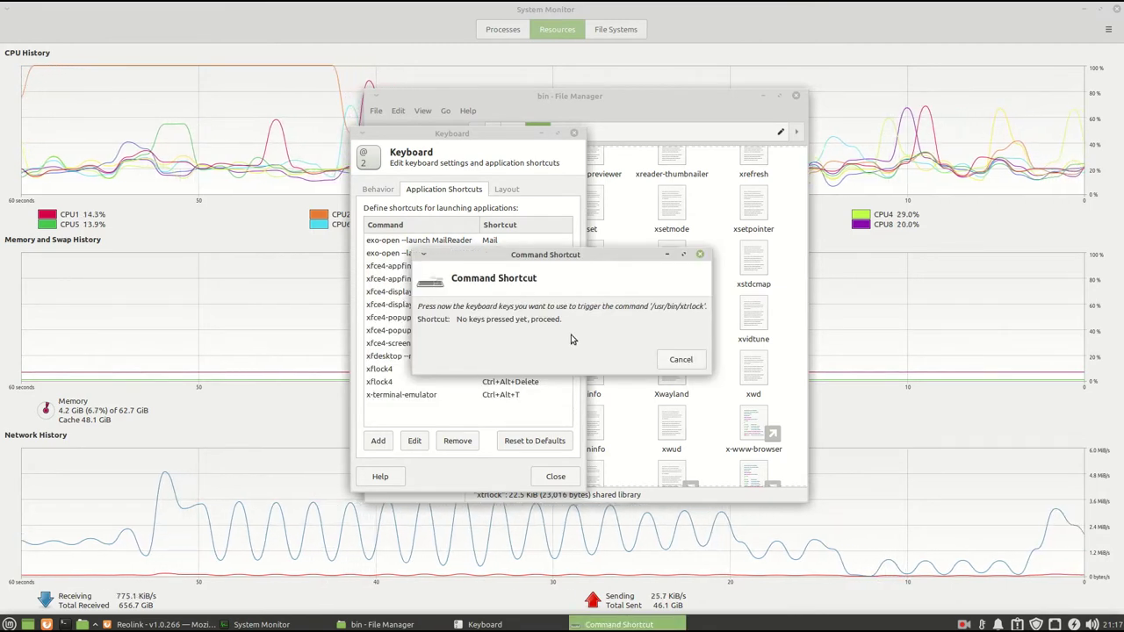
{"action": "key", "text": "ctrl+alt+l"}
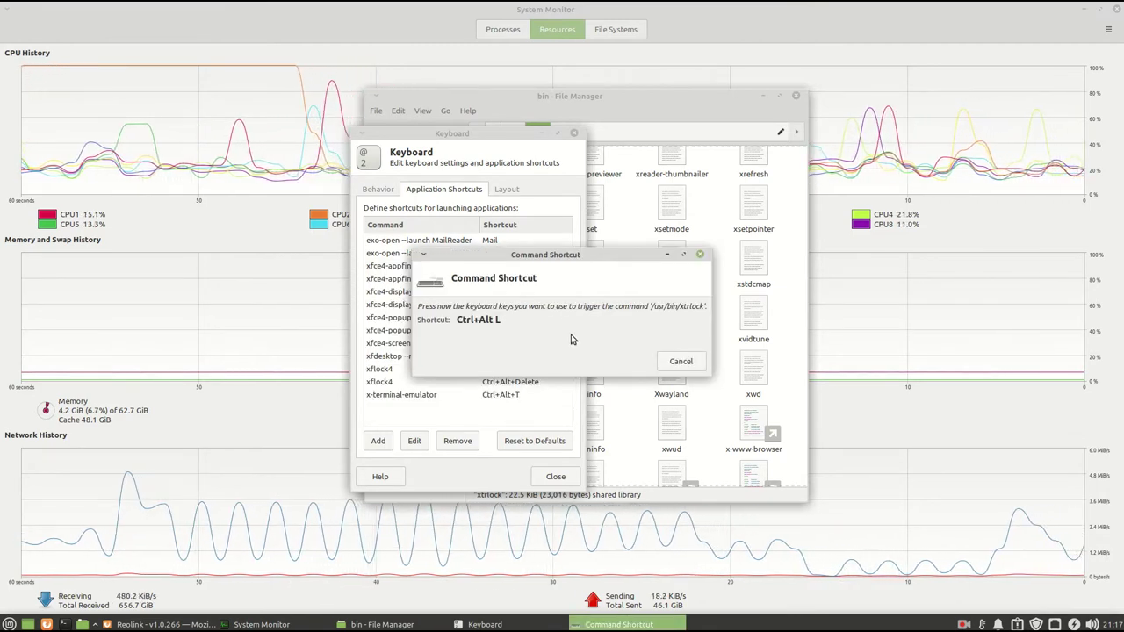
{"action": "key", "text": "ctrl+alt+k"}
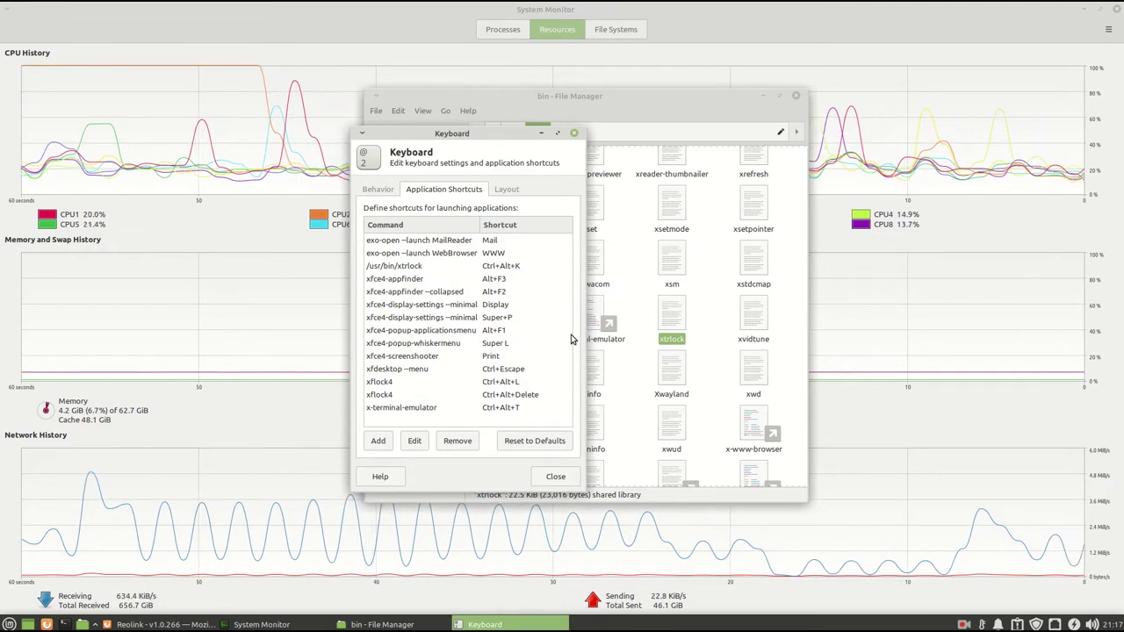
{"action": "left_click", "coordinate": [556, 475]}
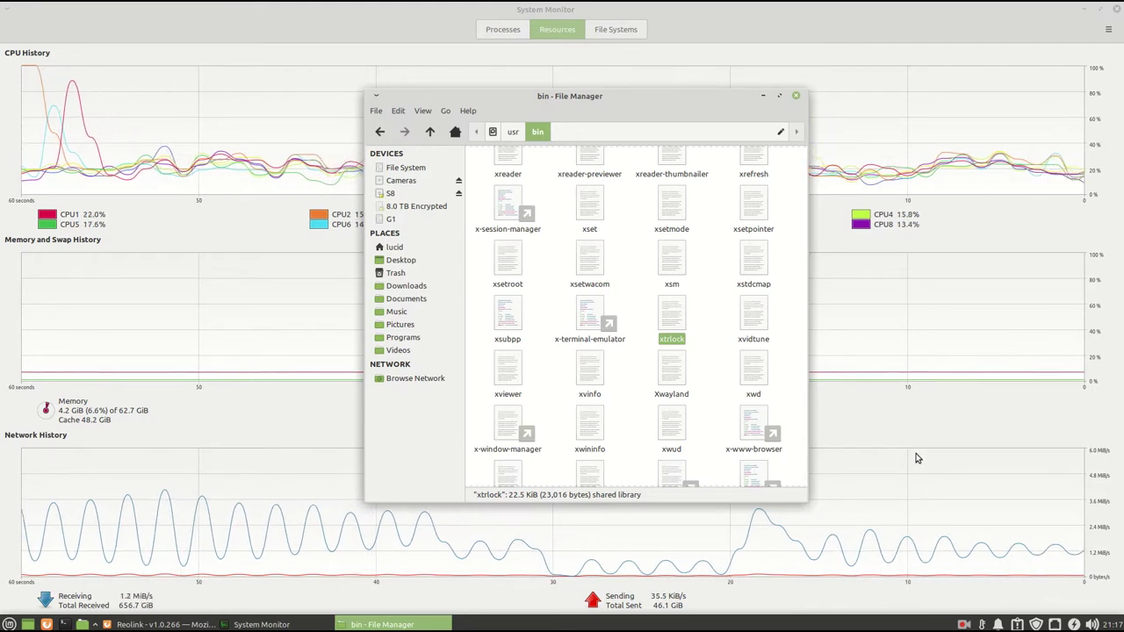
Test that xtrlock locks the screen, then bring up the application menu after unlocking.
{"action": "key", "text": "Return"}
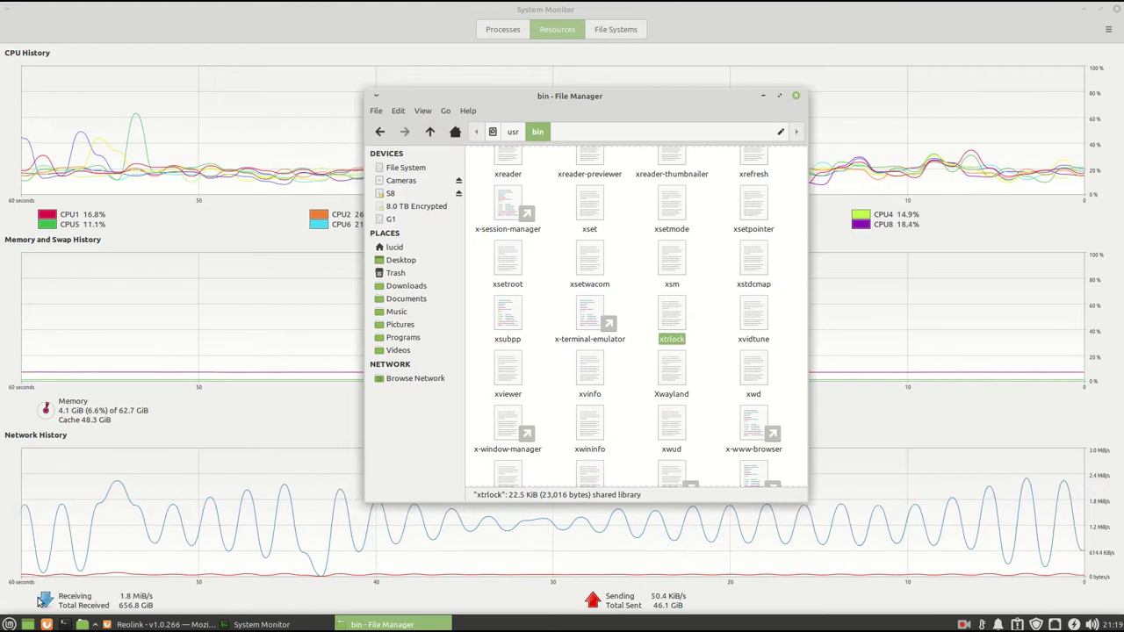
{"action": "key", "text": "super"}
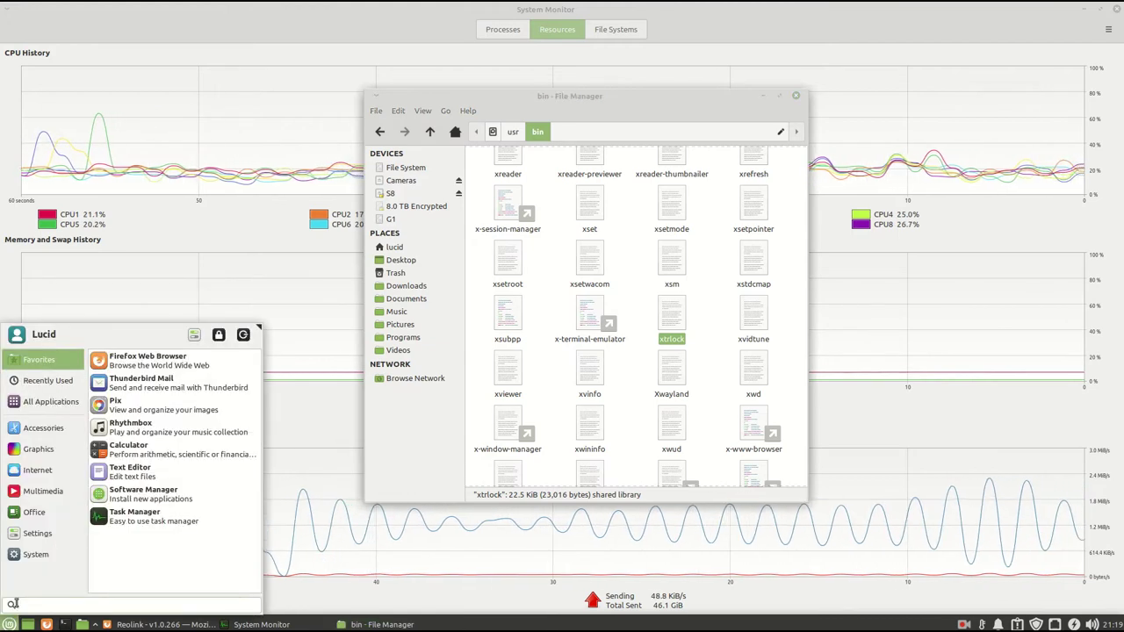
In Session and Startup's Application Autostart, add a new entry named 'xtrlock' and browse for its command.
{"action": "mouse_move", "coordinate": [50, 379]}
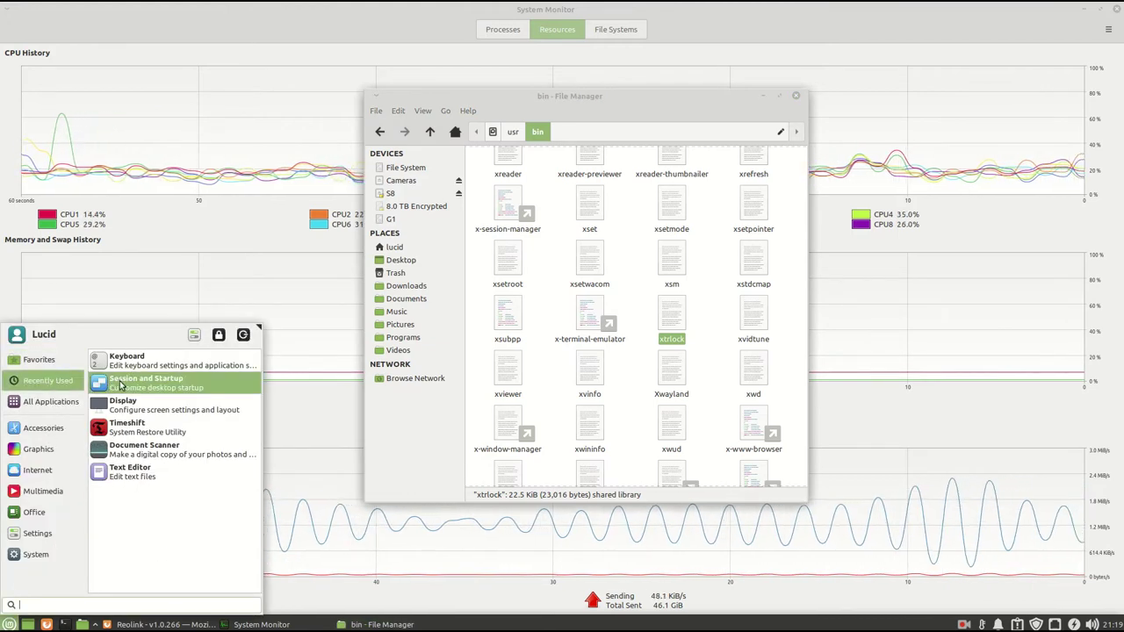
{"action": "left_click", "coordinate": [147, 387]}
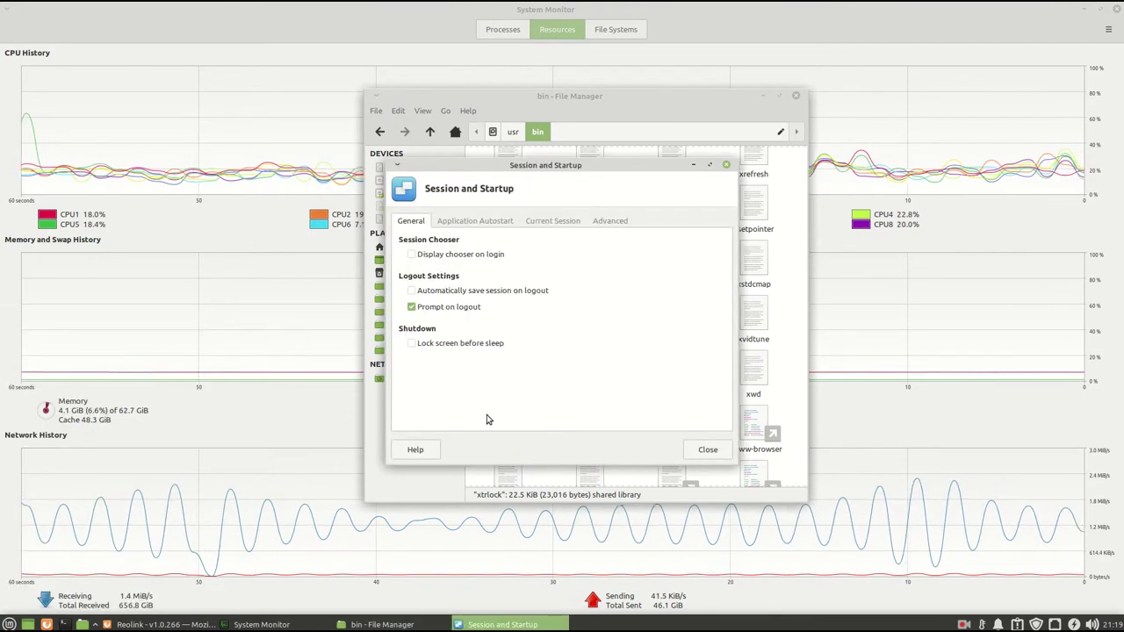
{"action": "left_click", "coordinate": [470, 223]}
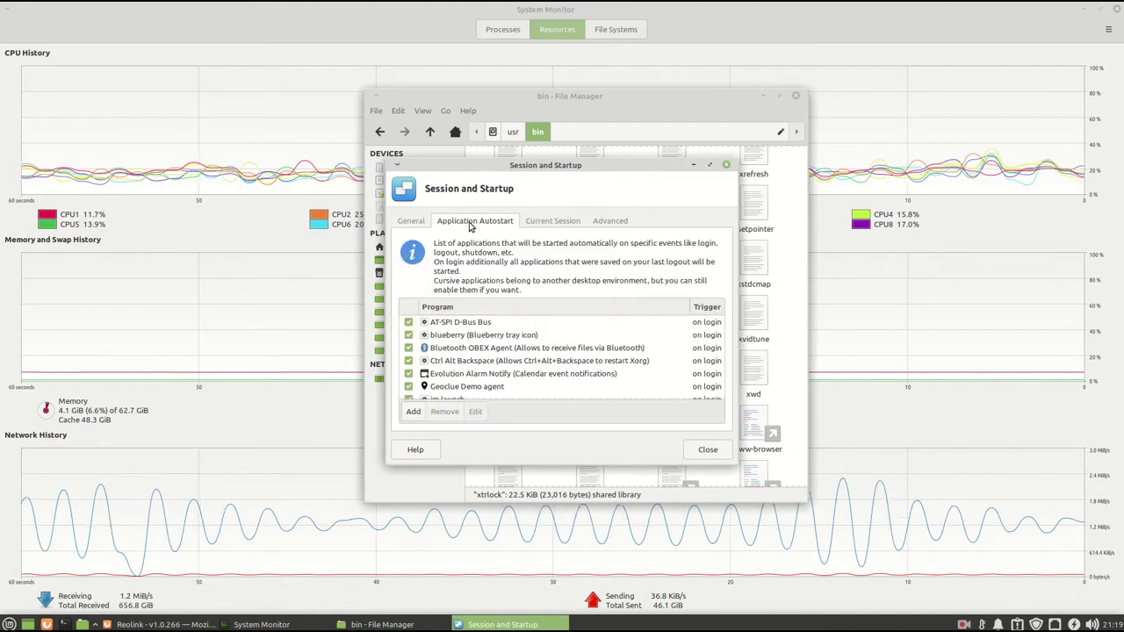
{"action": "left_click", "coordinate": [412, 411]}
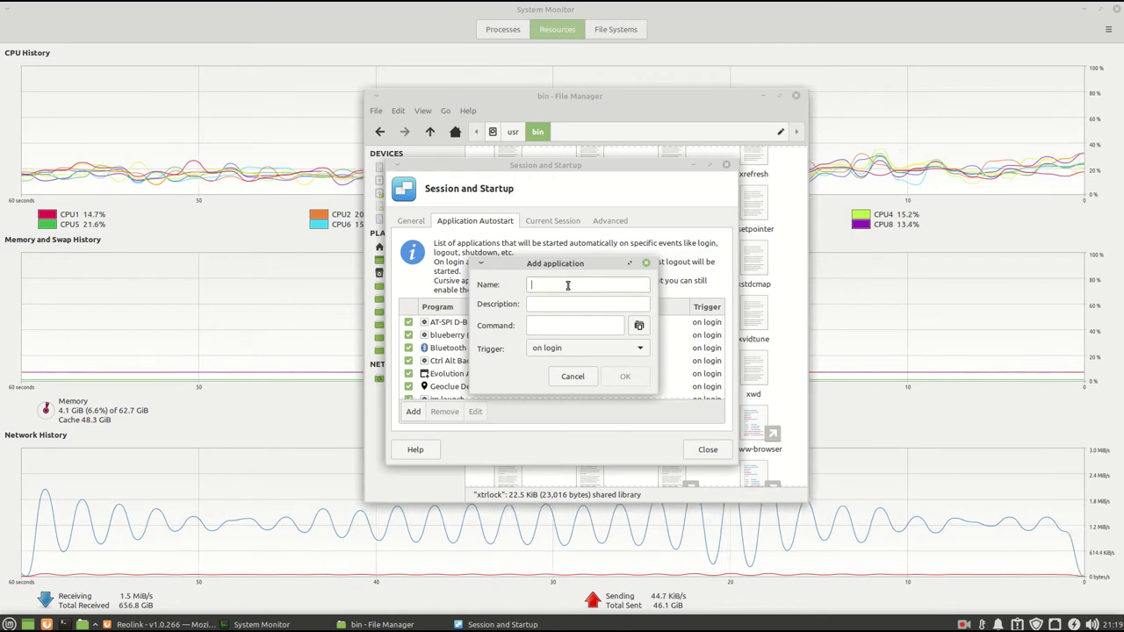
{"action": "type", "text": "xtr"}
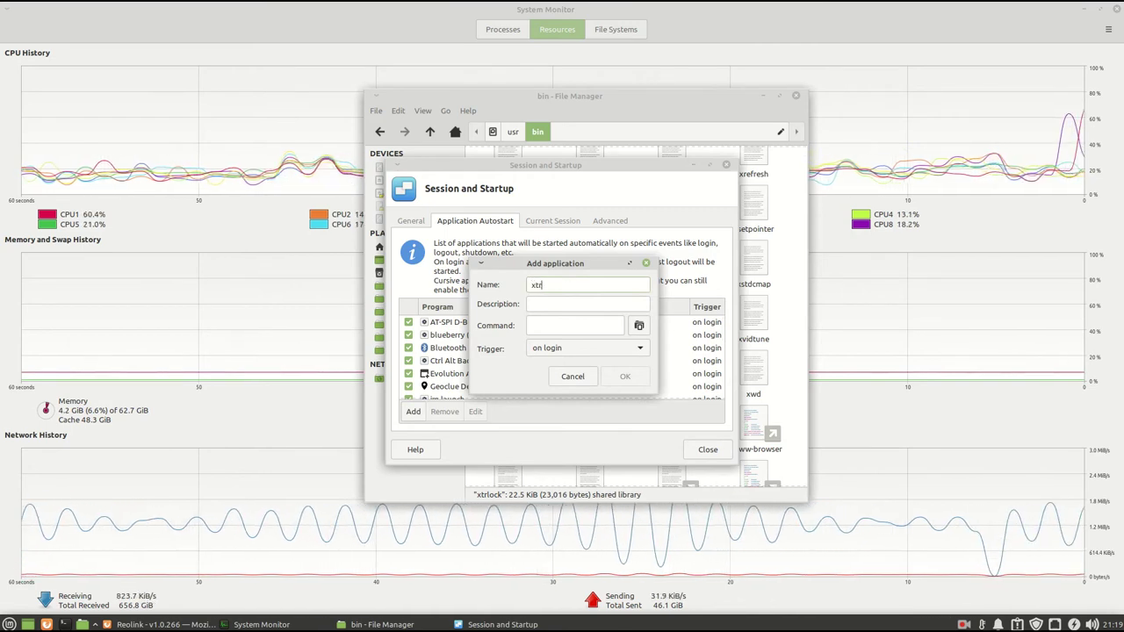
{"action": "type", "text": "lock"}
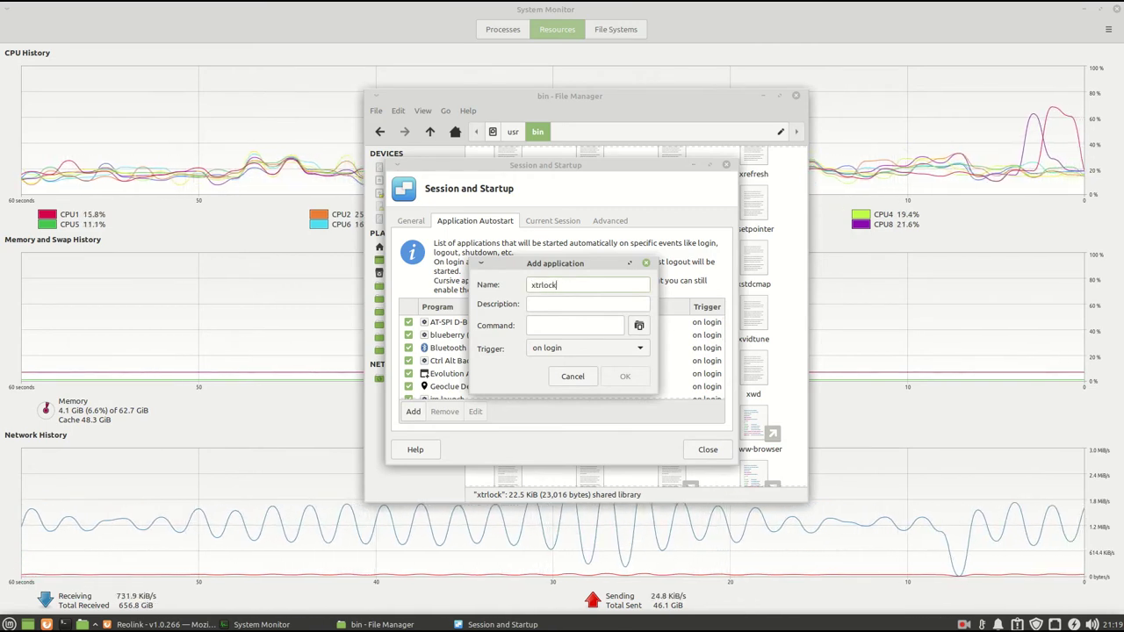
{"action": "left_click", "coordinate": [552, 325]}
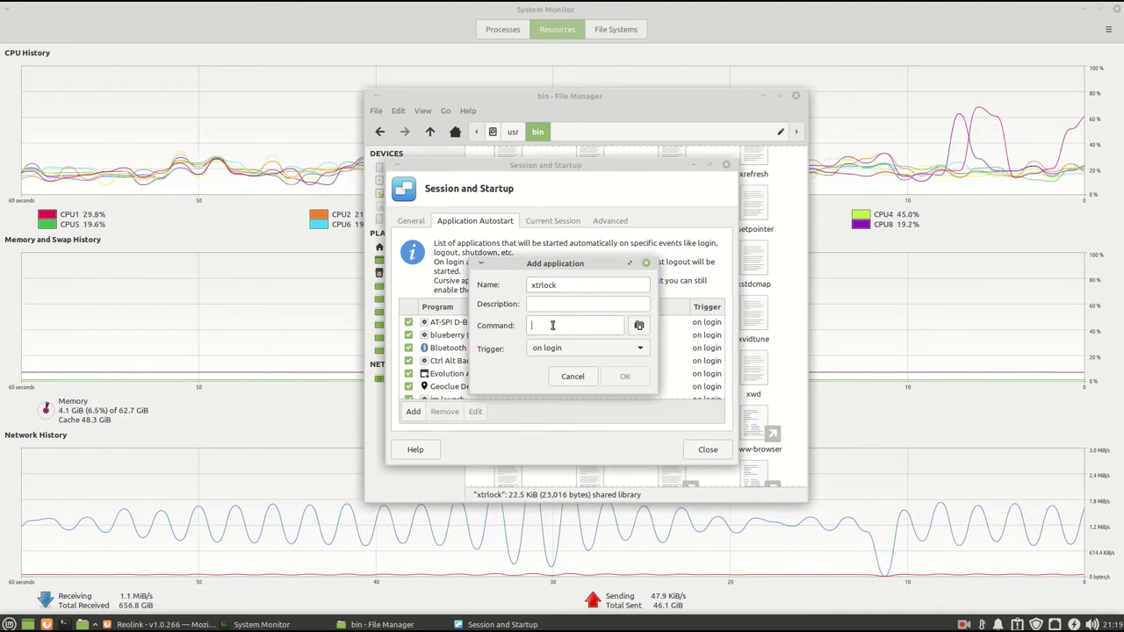
{"action": "left_click", "coordinate": [638, 326]}
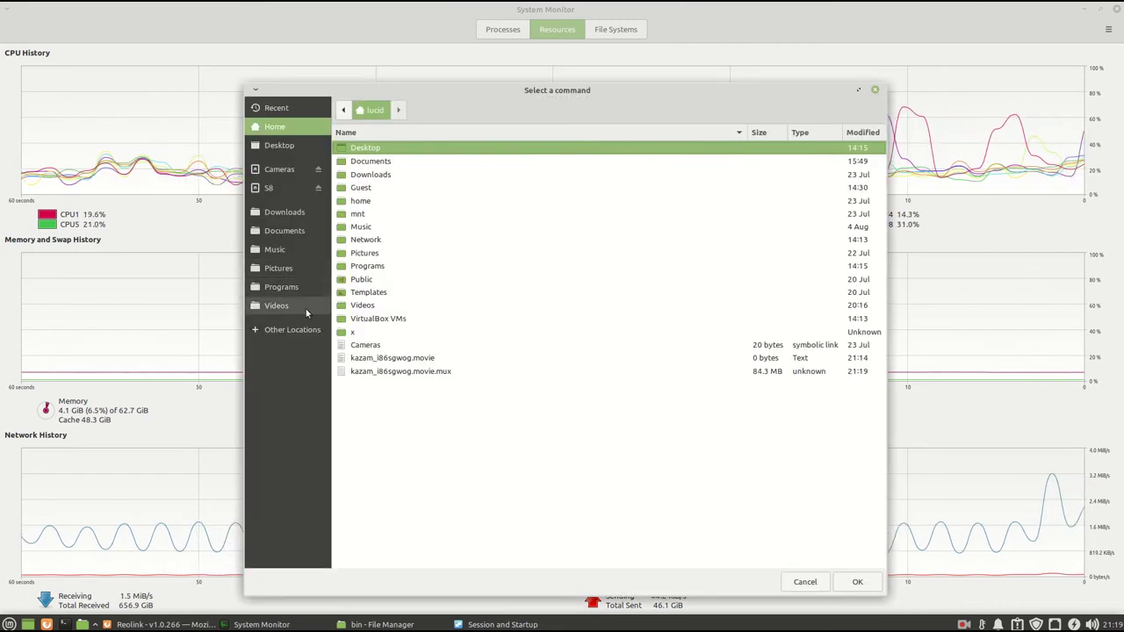
Pick xtrlock from Computer > usr > bin as the autostart entry's command.
{"action": "left_click", "coordinate": [301, 331]}
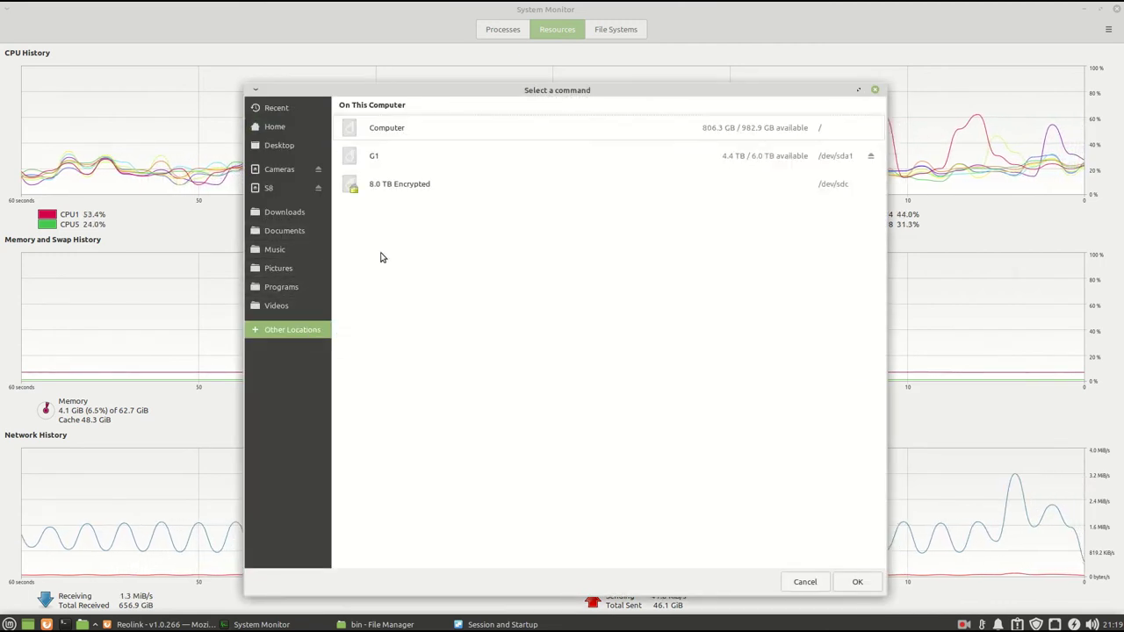
{"action": "left_click", "coordinate": [382, 130]}
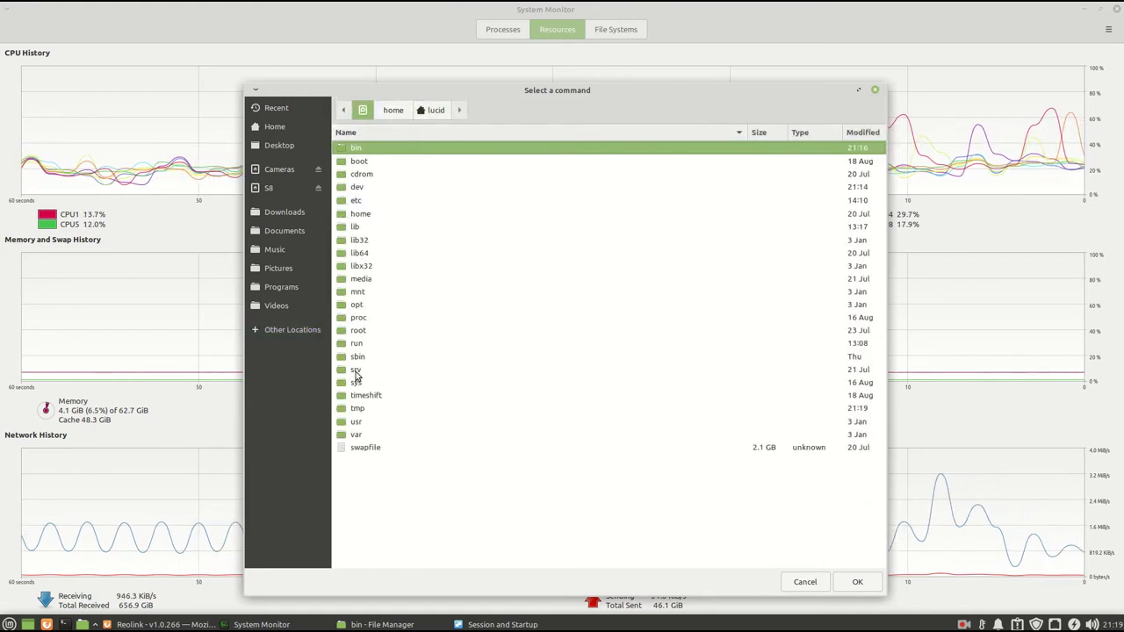
{"action": "double_click", "coordinate": [356, 422]}
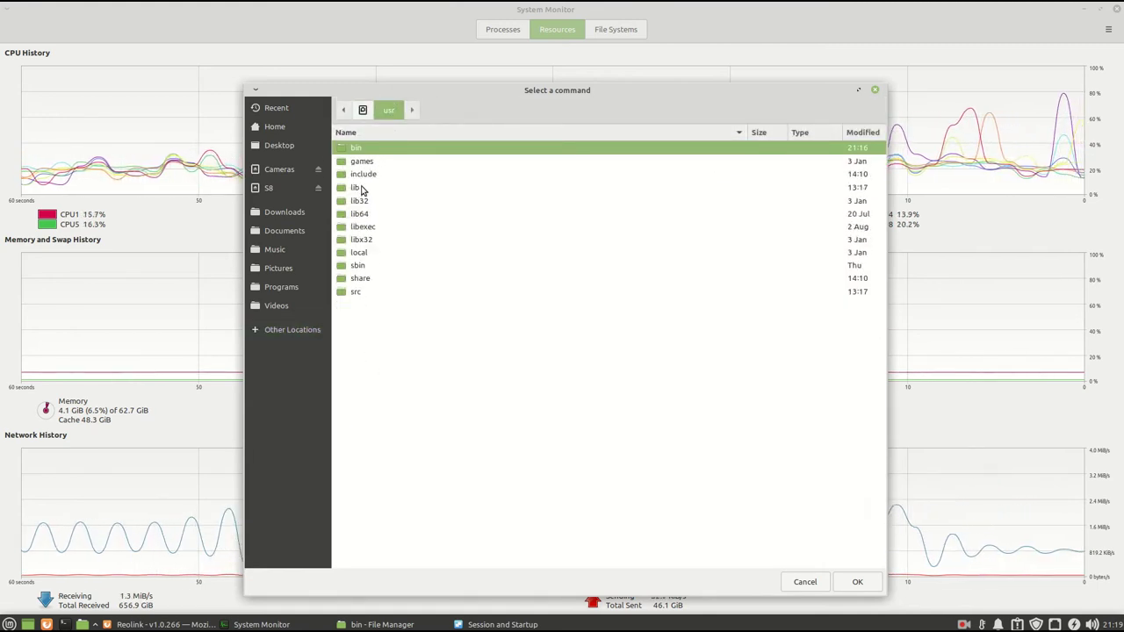
{"action": "double_click", "coordinate": [355, 149]}
{"action": "scroll", "coordinate": [564, 252], "scroll_direction": "down", "scroll_amount": 3}
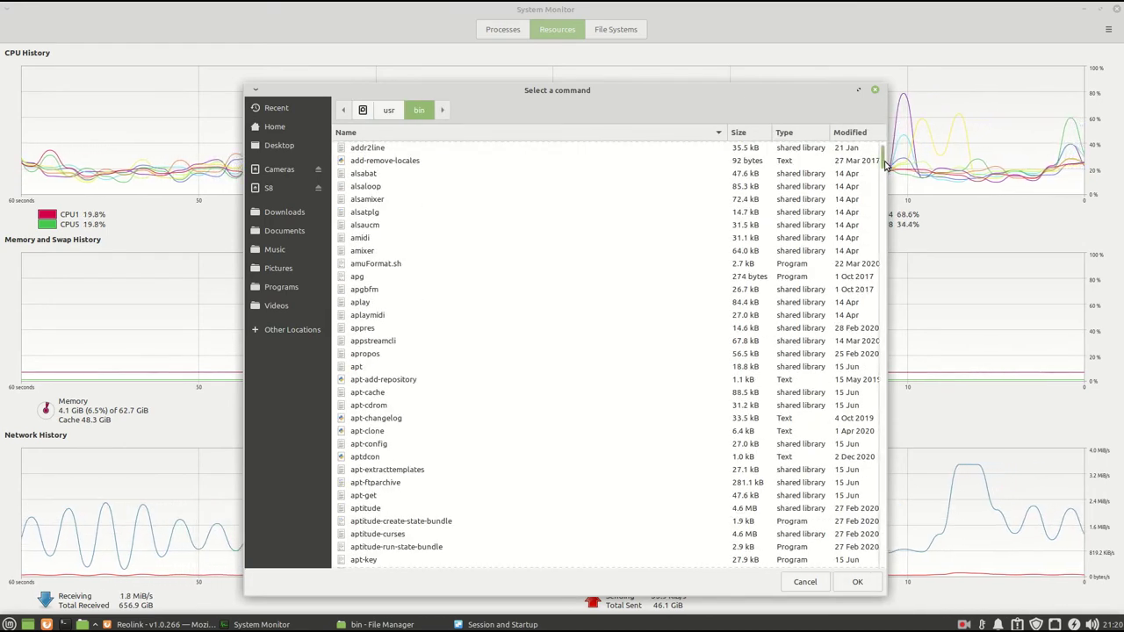
{"action": "left_click_drag", "start_coordinate": [885, 165], "coordinate": [884, 555]}
{"action": "left_click", "coordinate": [365, 400]}
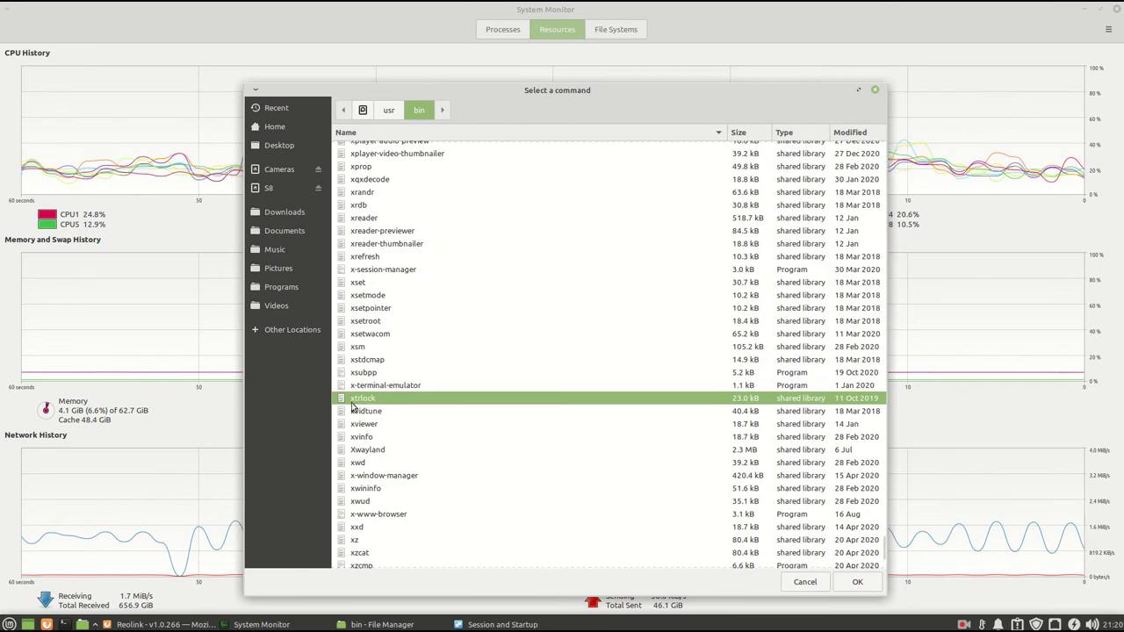
{"action": "left_click", "coordinate": [857, 581]}
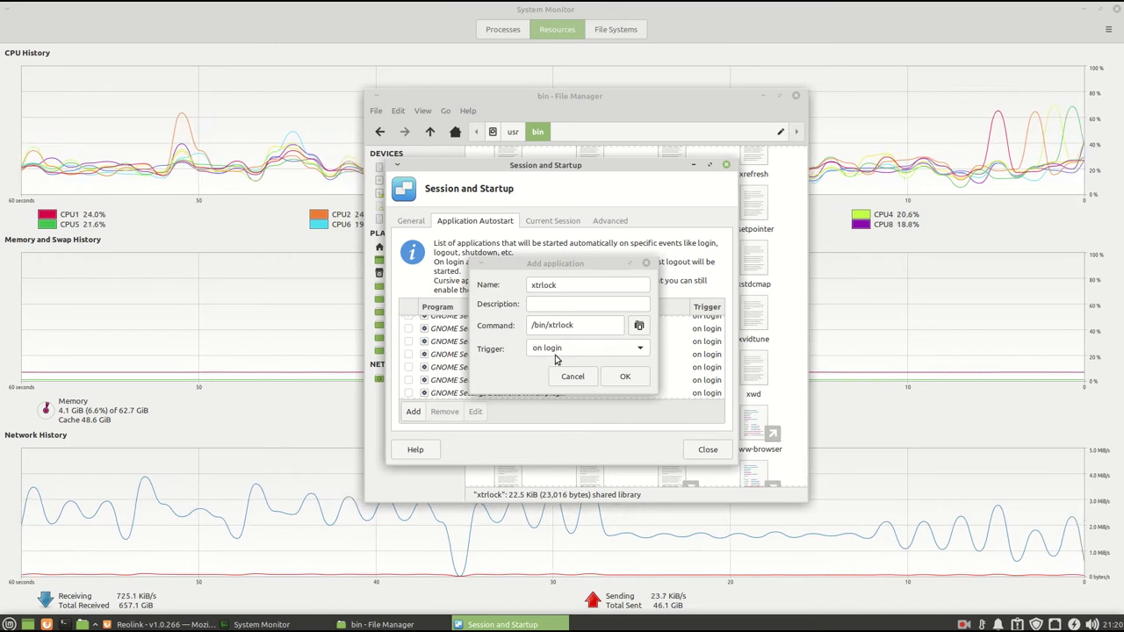
Leave the xtrlock entry's trigger set to on login and save it.
{"action": "left_click", "coordinate": [615, 350]}
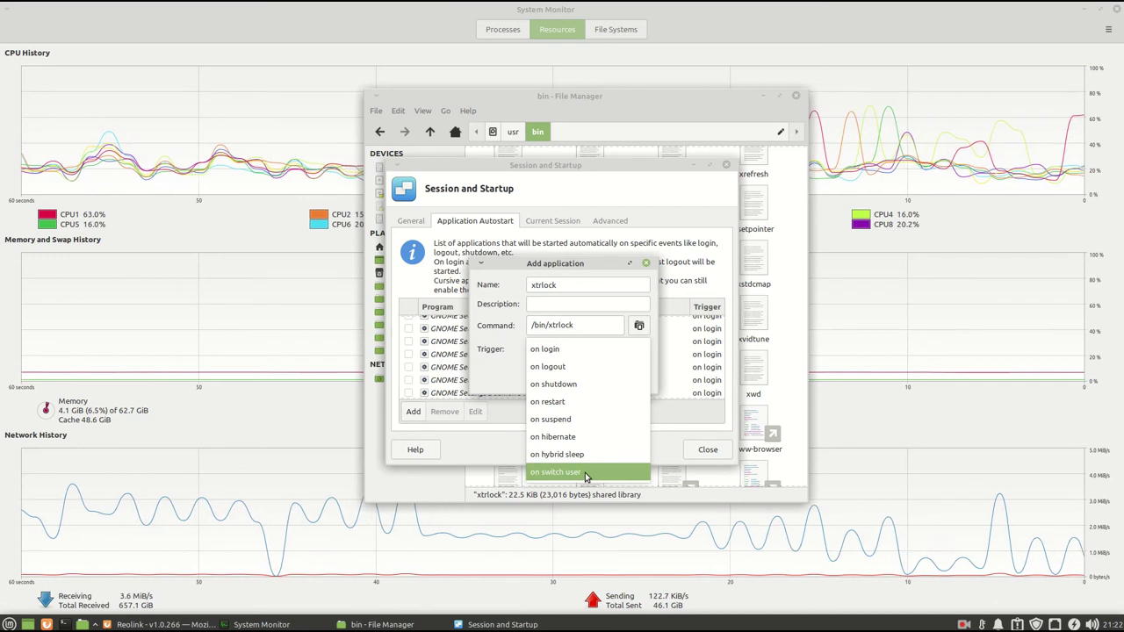
{"action": "left_click", "coordinate": [559, 350]}
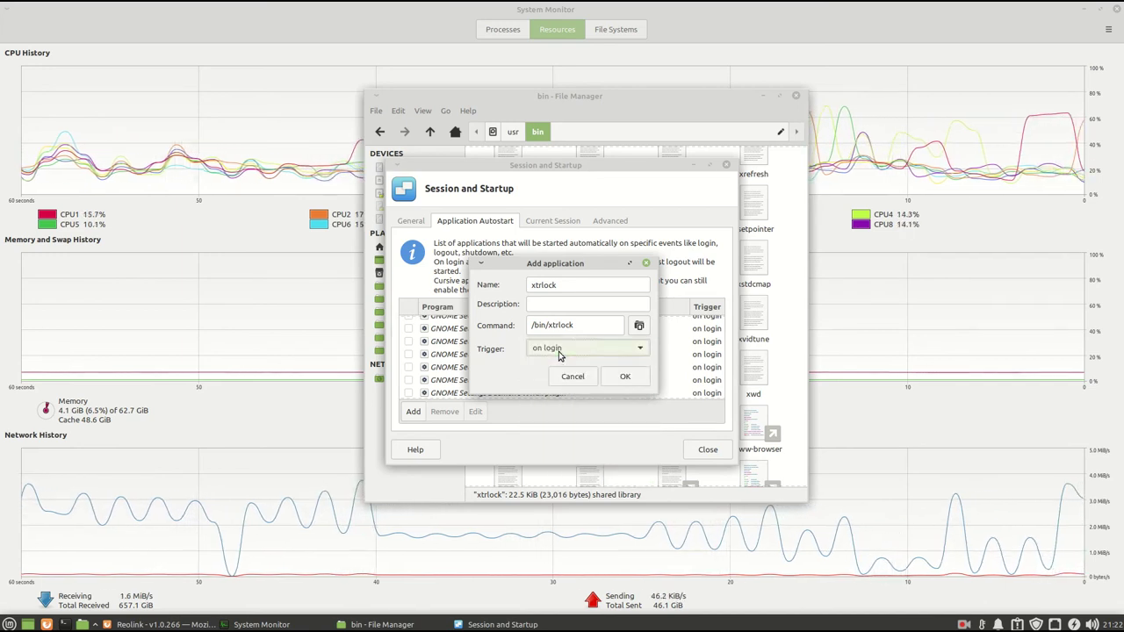
{"action": "left_click", "coordinate": [621, 382]}
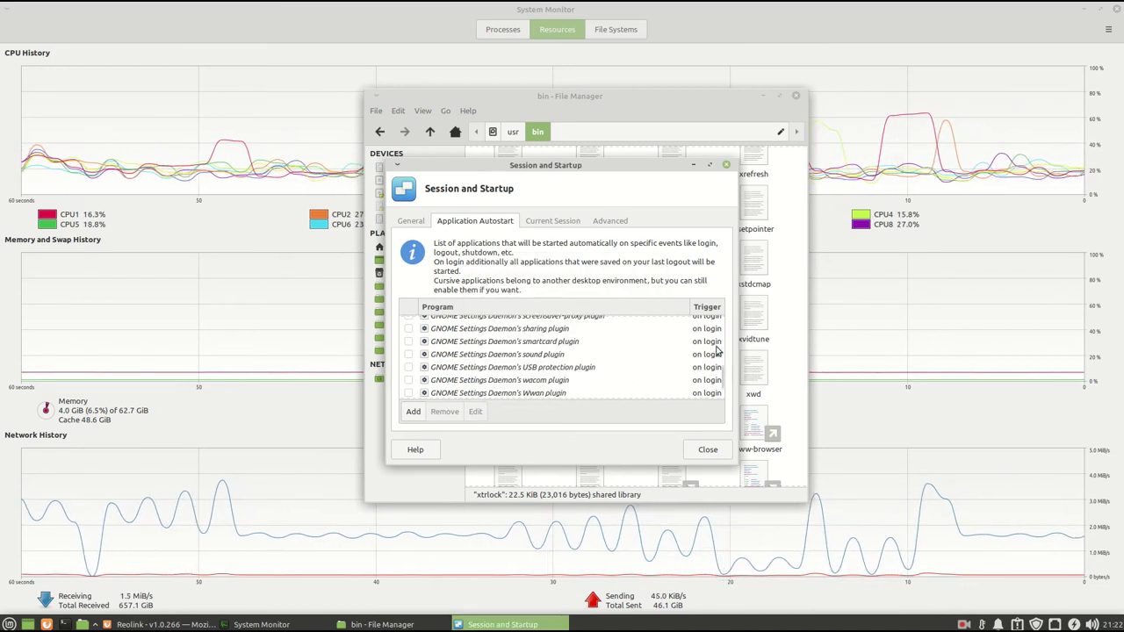
Untick the xtrlock entry at the bottom of the autostart list and close Session and Startup.
{"action": "scroll", "coordinate": [719, 391], "scroll_direction": "down", "scroll_amount": 3}
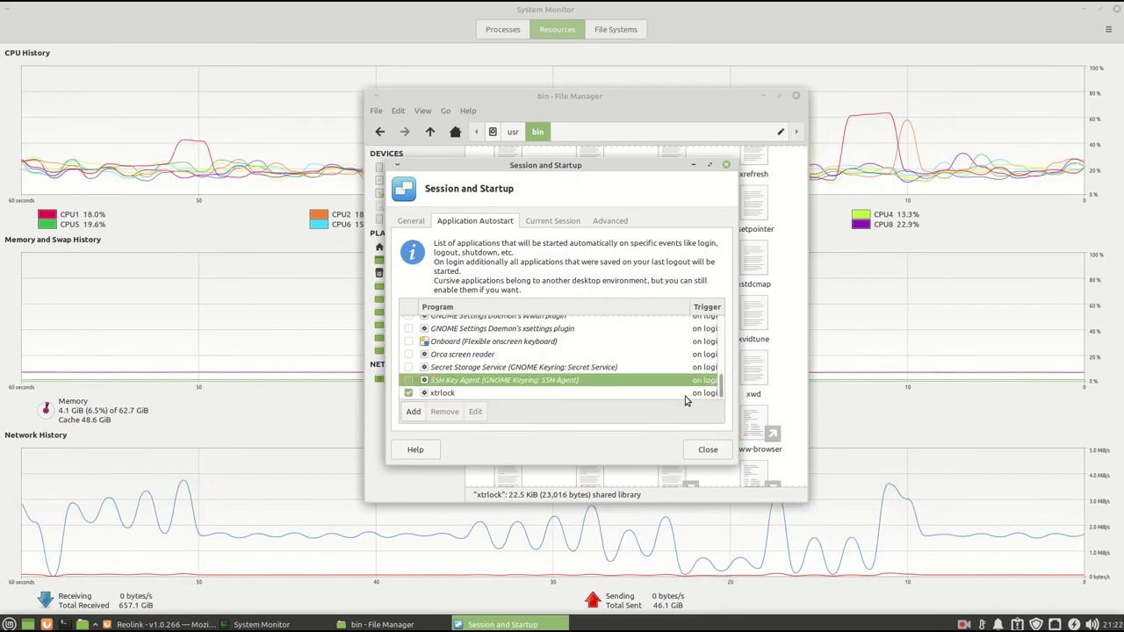
{"action": "left_click", "coordinate": [408, 394]}
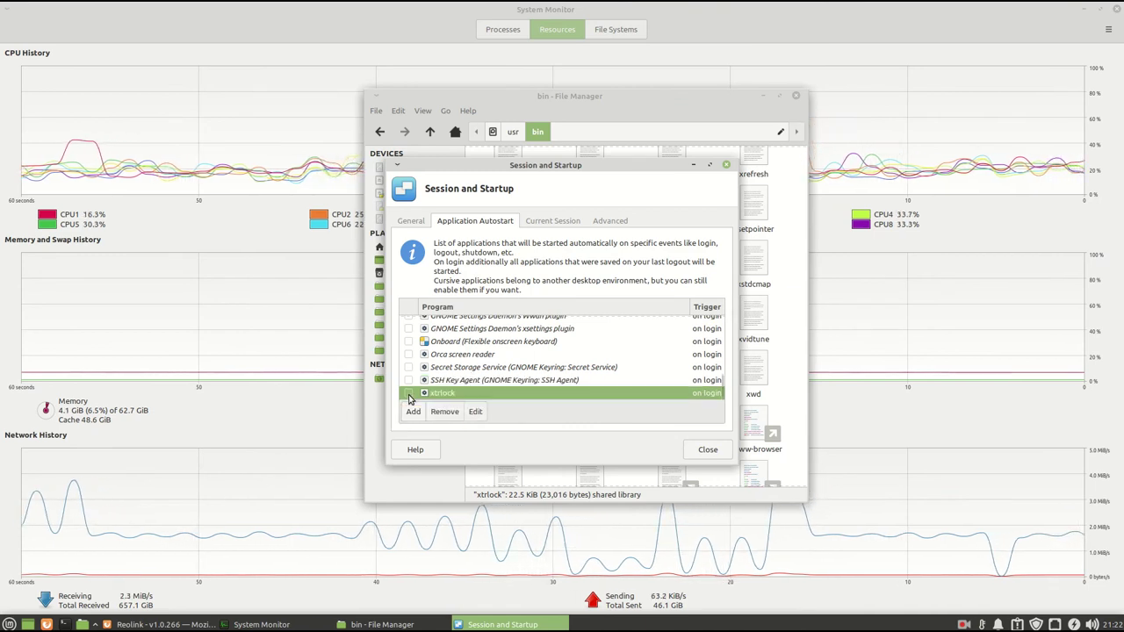
{"action": "left_click", "coordinate": [707, 449]}
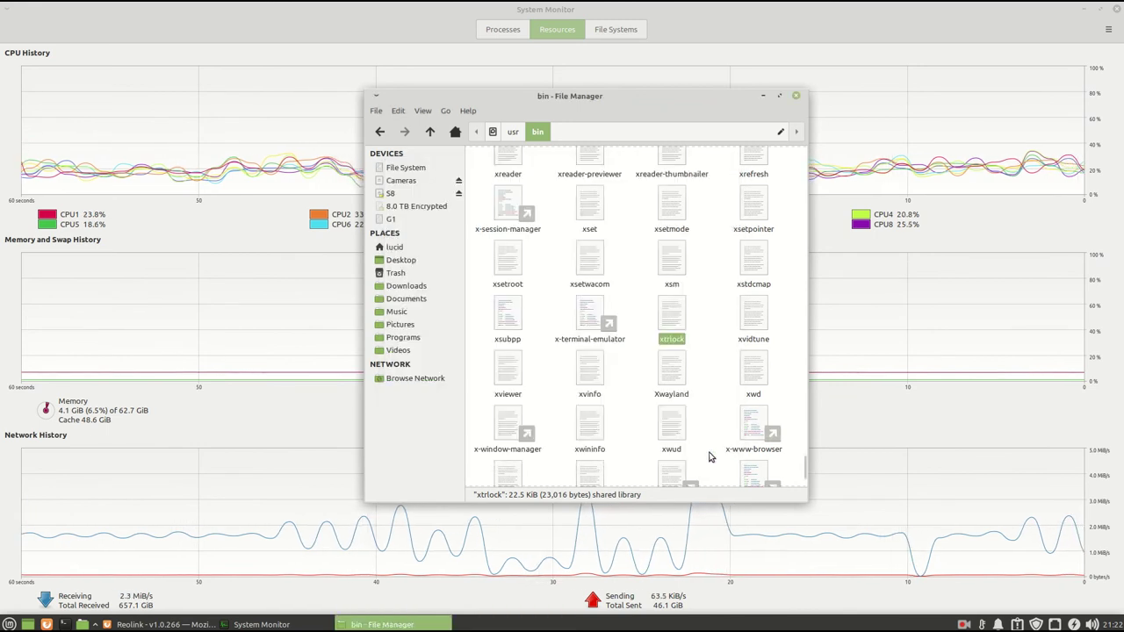
Close the File Manager window showing the bin folder.
{"action": "left_click", "coordinate": [796, 96]}
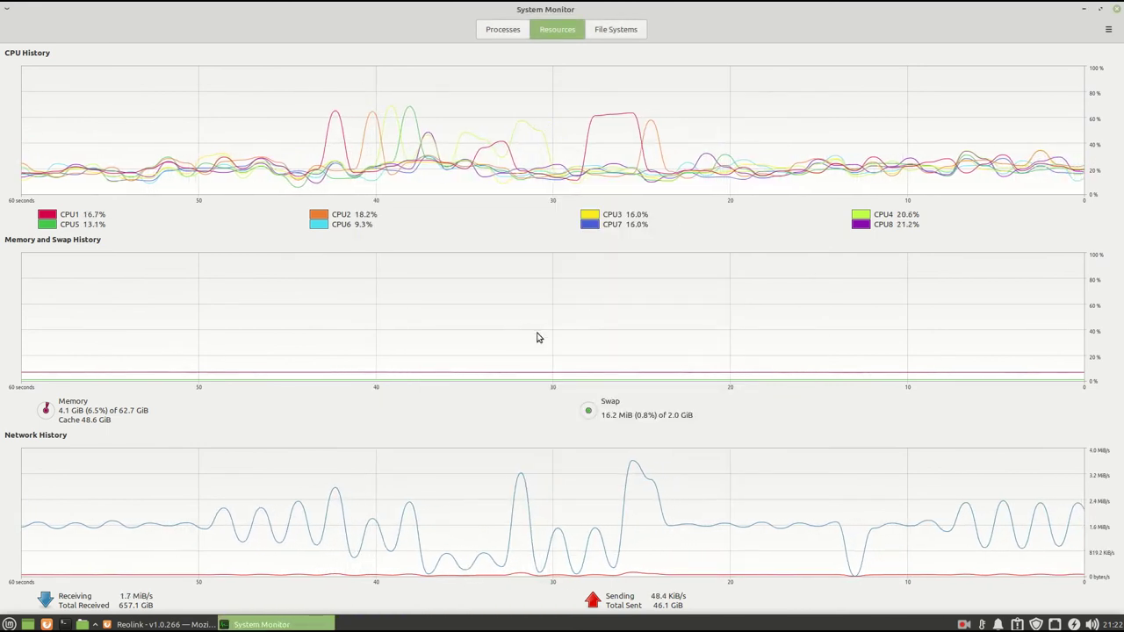